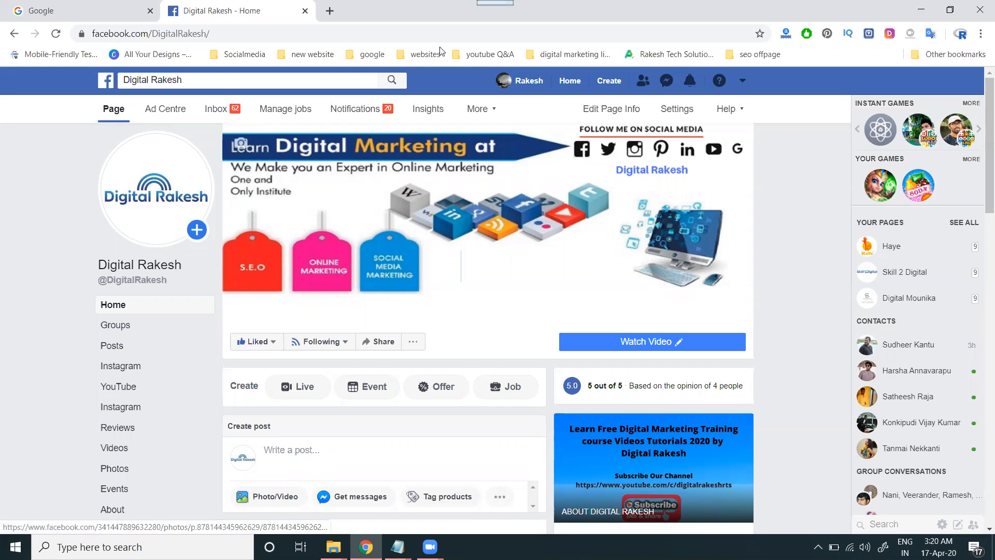
- Open the Facebook Creator Studio home page in a new browser tab
click(330, 12)
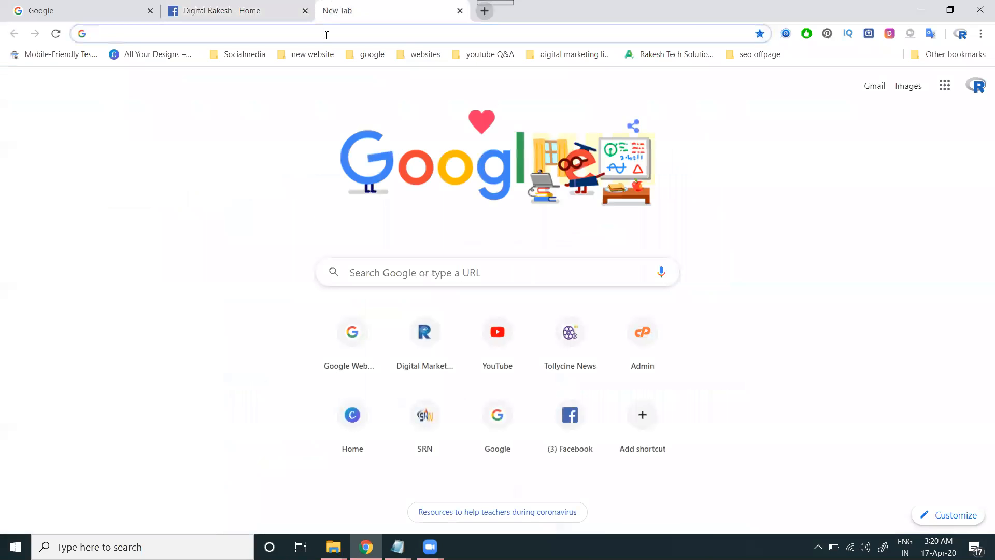
text(facebo)
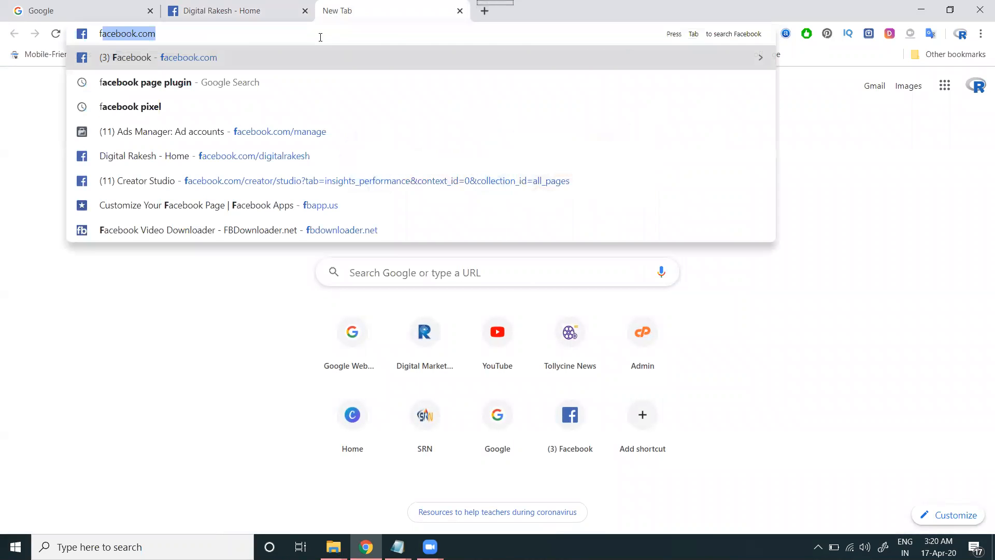
text(ok)
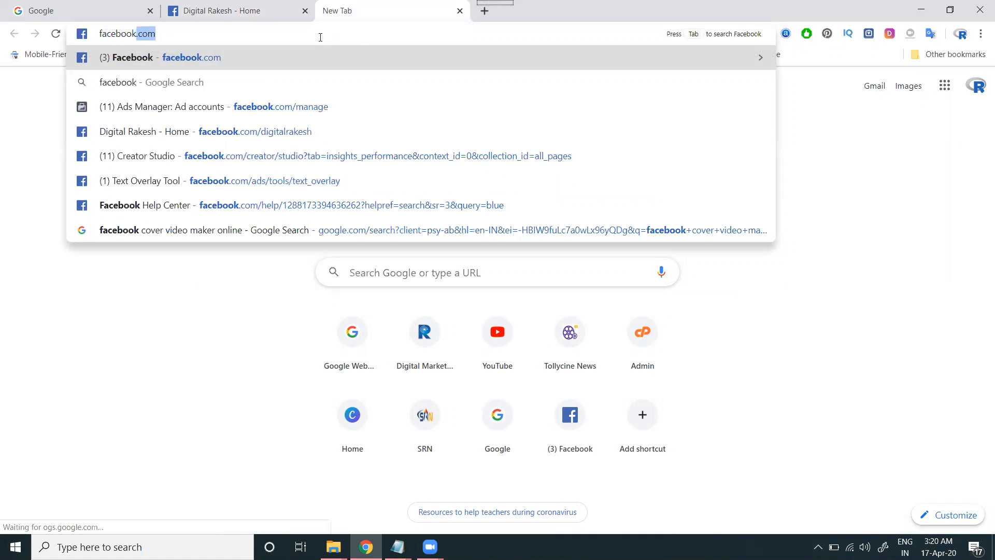
text(.com/c)
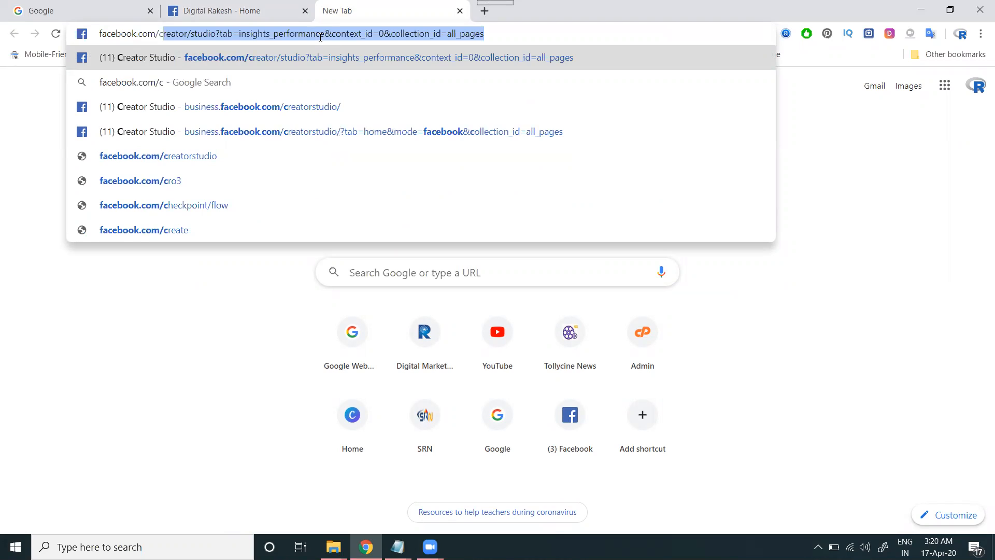
key(Return)
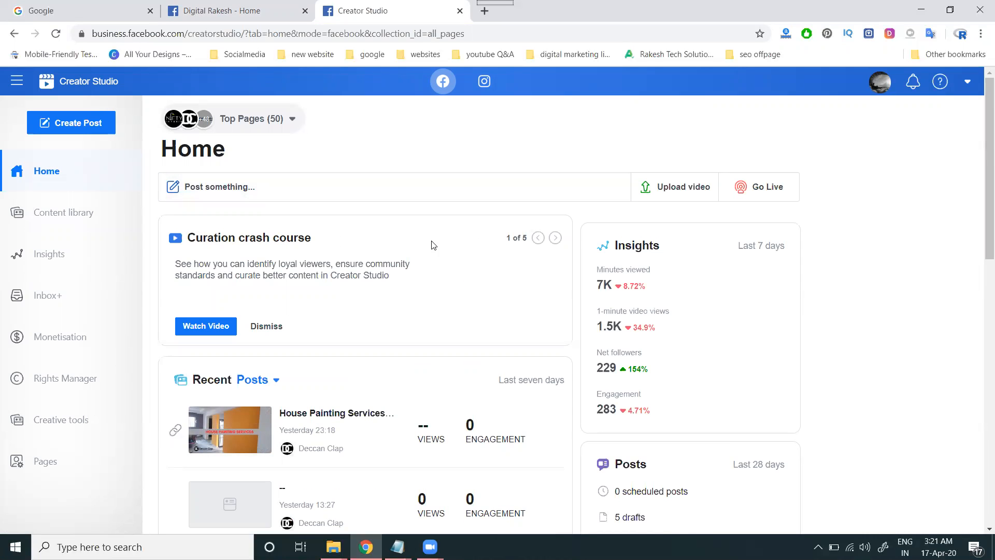
- Page through the home tip cards to "Drive engagement with premieres" and start a video upload from that card
click(554, 239)
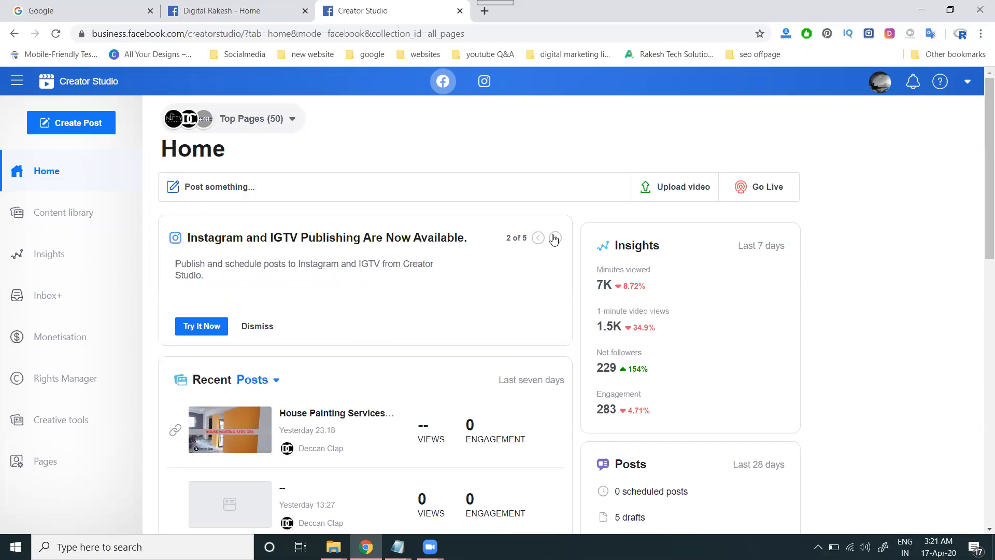
click(554, 238)
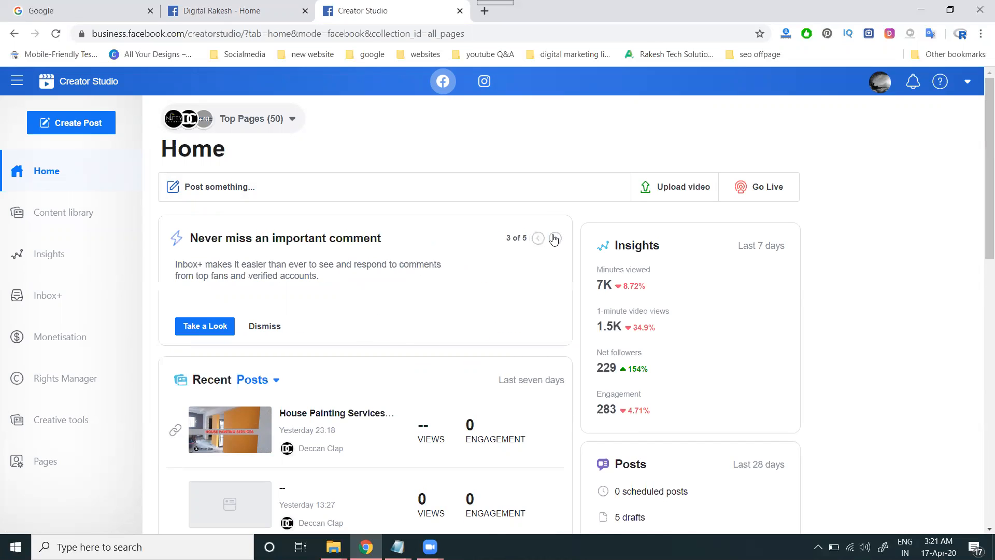
click(554, 239)
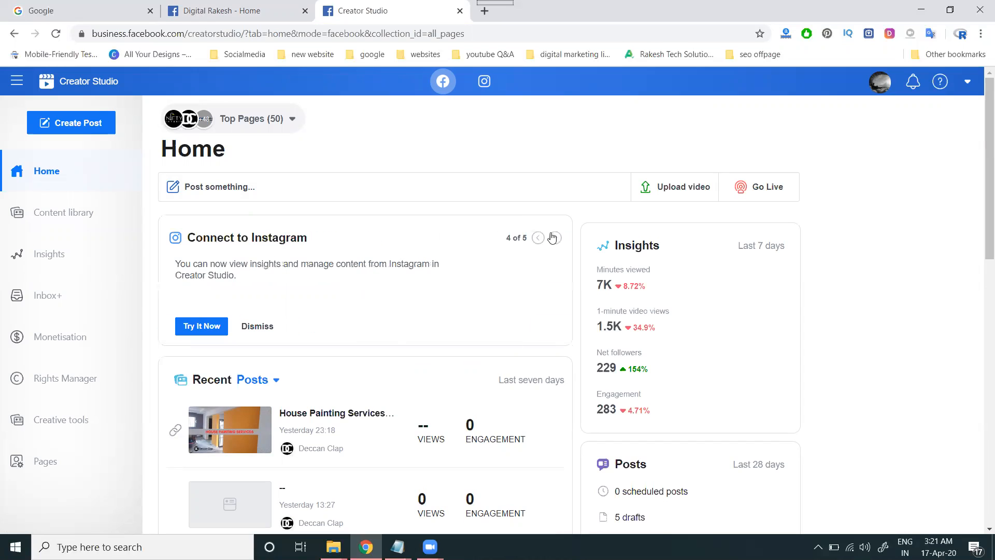
click(555, 239)
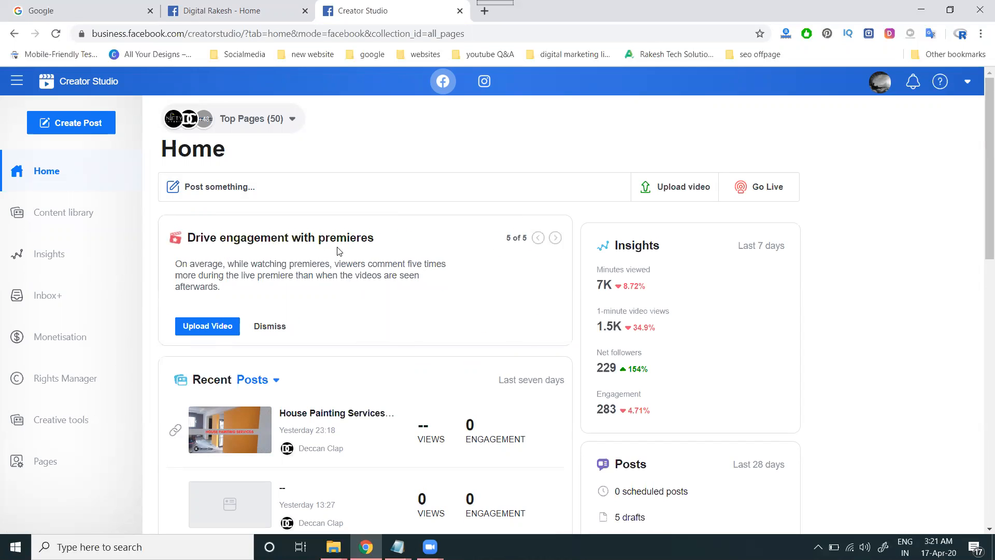
click(203, 326)
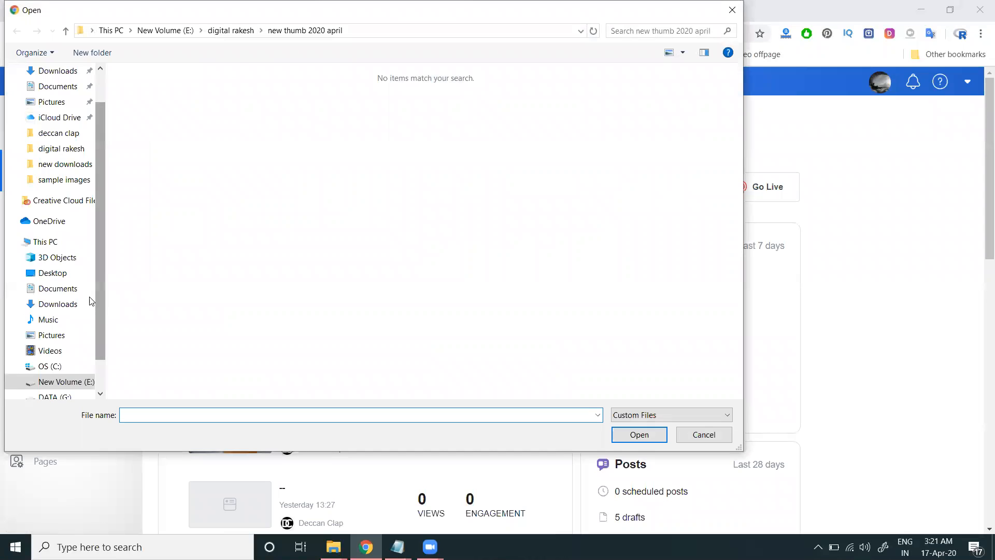
- Browse to the Zoom meeting folder dated 2020-04-16 00.49.36 inside the zoom folder on DATA (G:)
scroll(87, 298, down, 1)
click(60, 352)
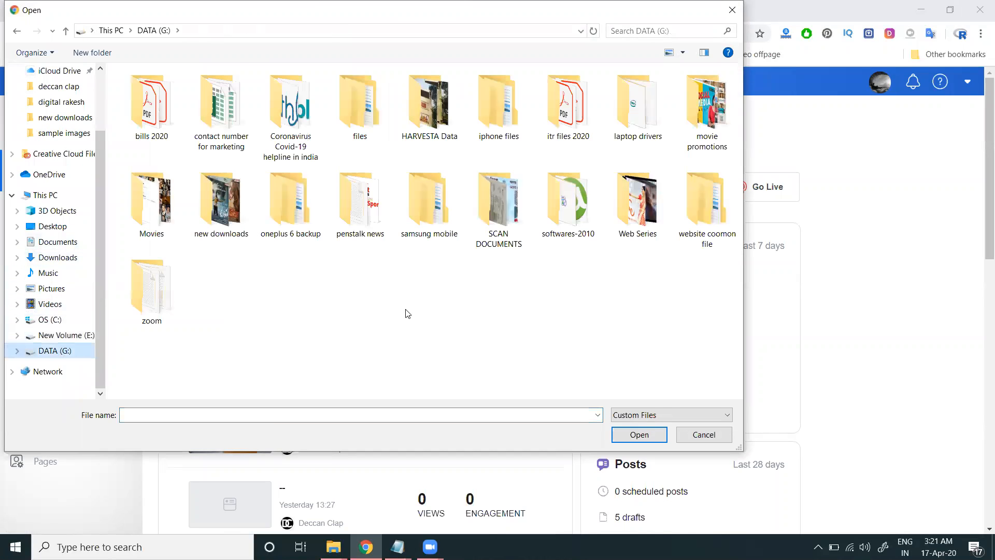
double_click(154, 293)
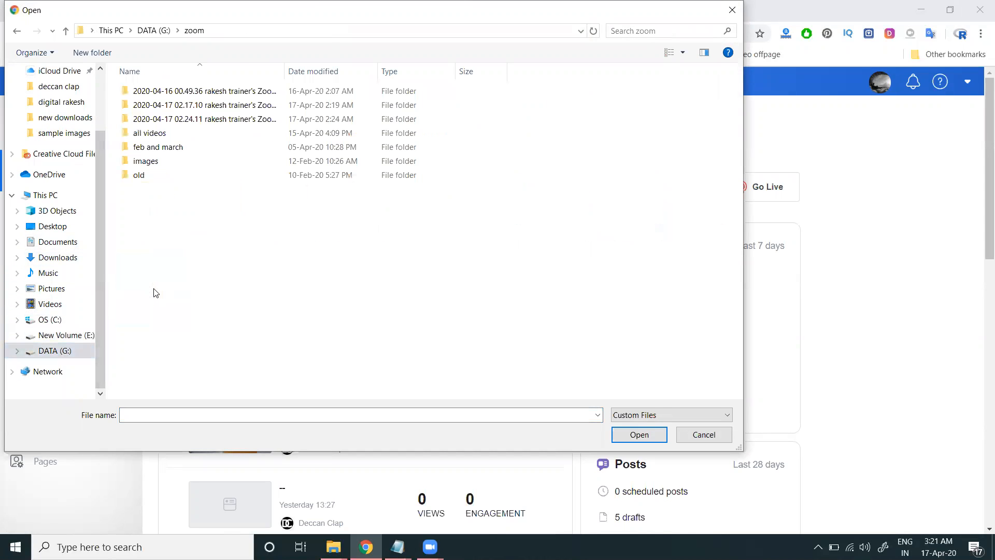
double_click(187, 94)
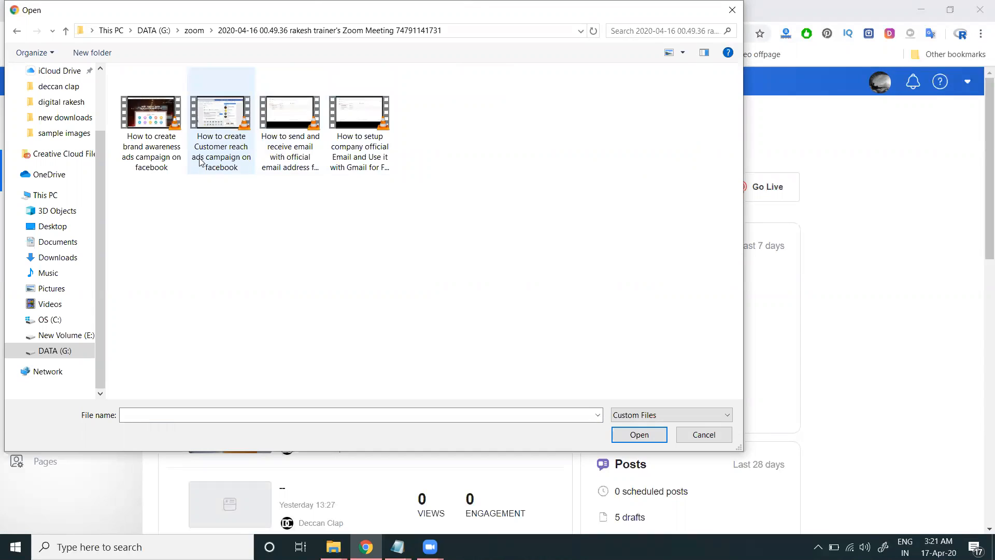
- Copy the file name of the video "How to create Customer reach ads campaign on facebook" and choose that file for upload
click(223, 159)
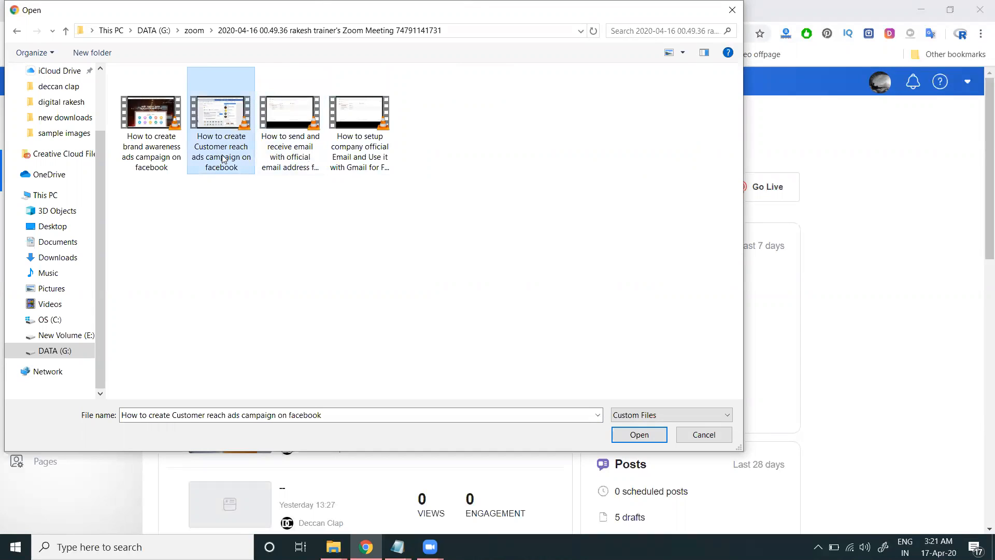
click(227, 155)
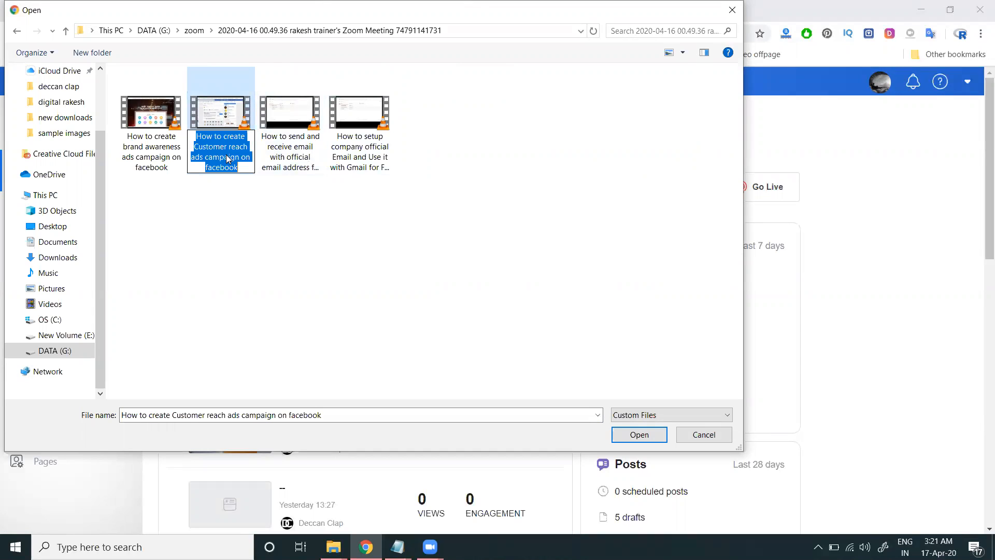
right_click(228, 155)
click(242, 190)
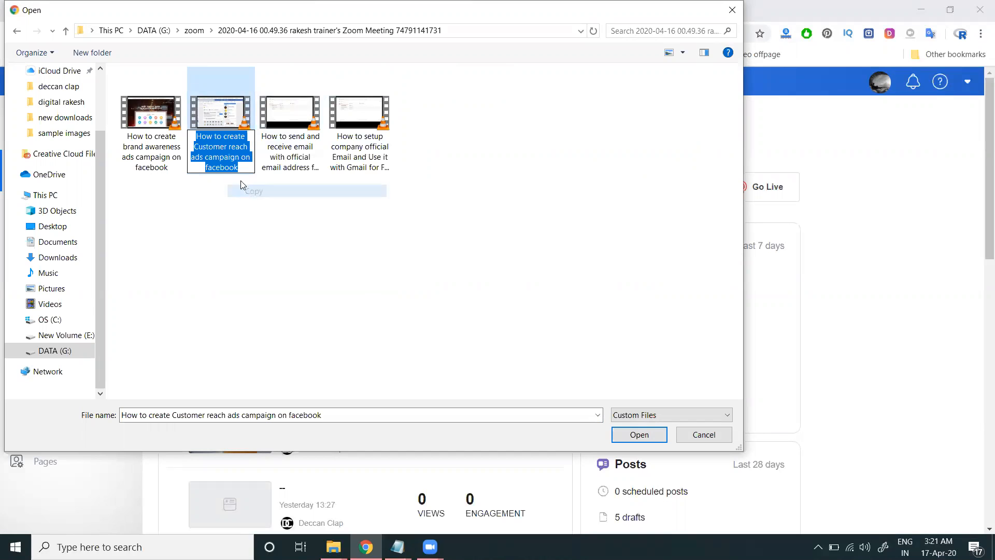
double_click(222, 123)
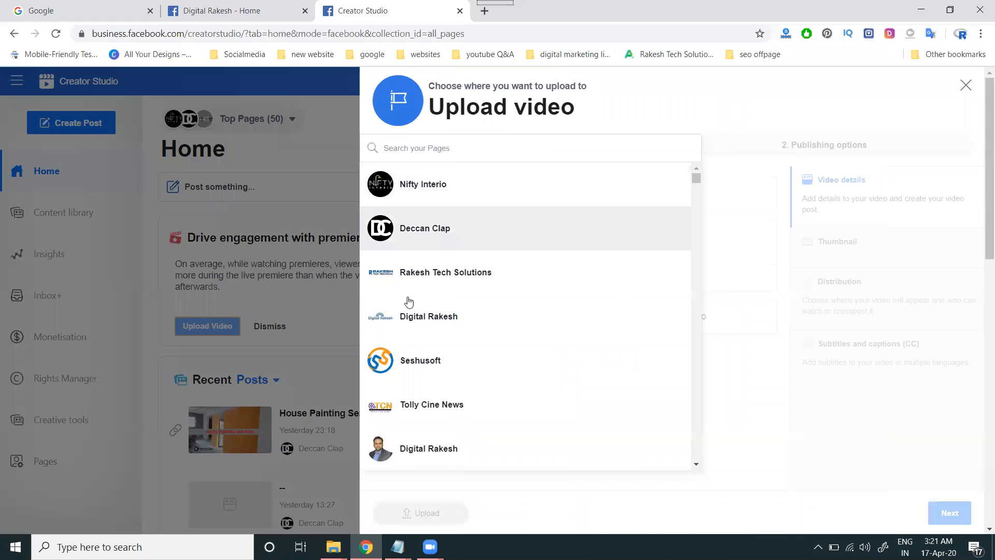
- Select the Digital Rakesh page with the arc logo and insert the copied video name as the title and the description's first line
click(414, 311)
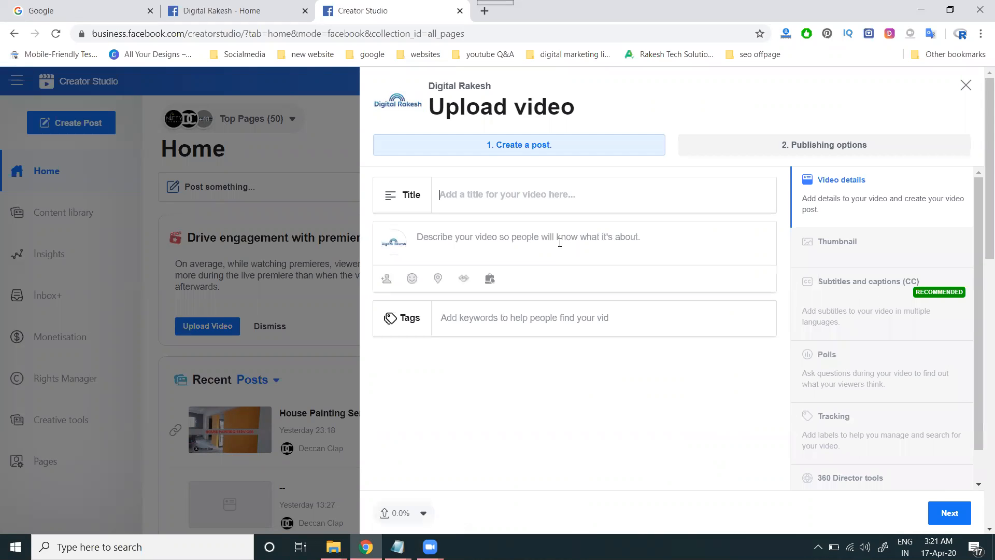
key(ctrl+v)
click(484, 234)
key(ctrl+v)
- Append the prepared question prompt, hashtags and channel subscription text from the "smo content 2" Notepad file to the video description
mouse_move(397, 547)
click(435, 512)
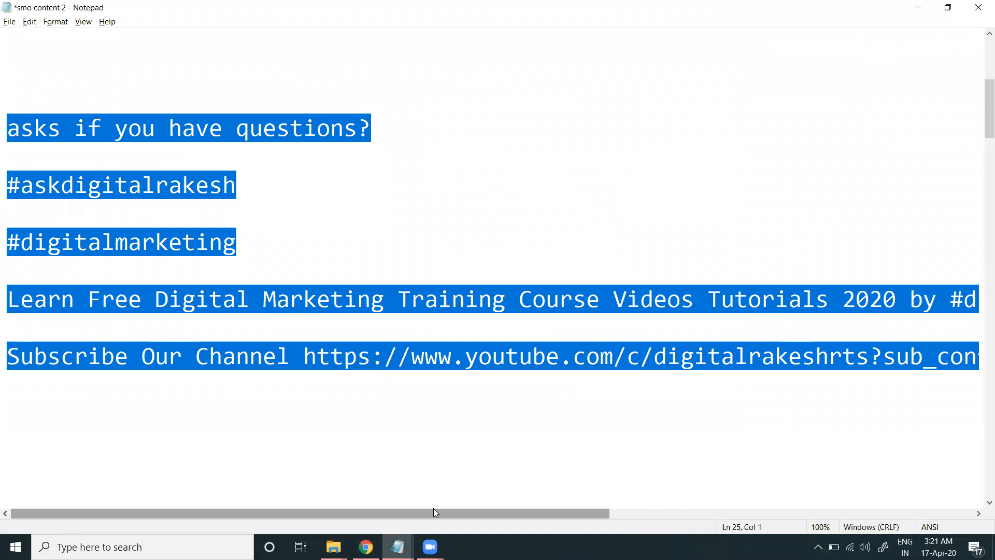
key(alt+Tab)
key(ctrl+v)
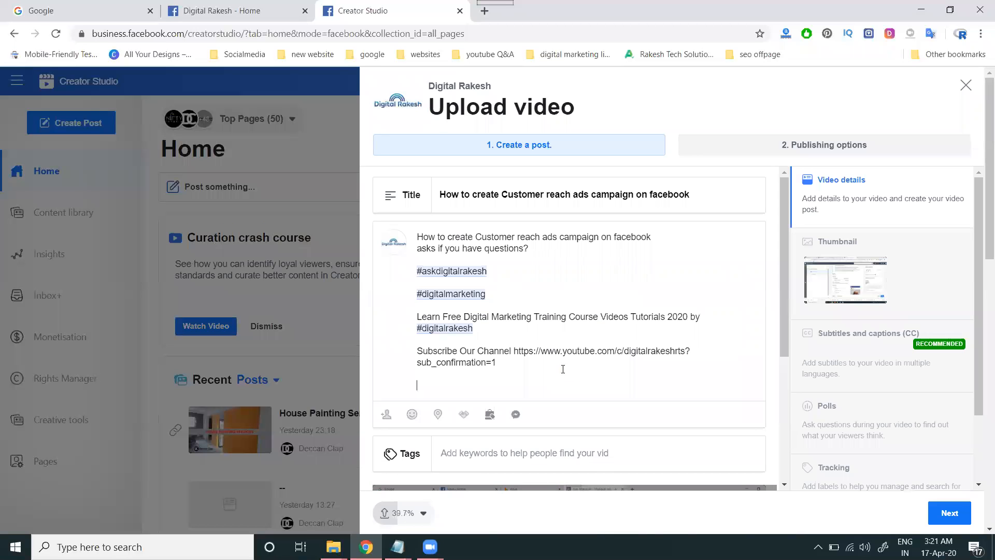
- Turn "facebook" in the description's first line into #facebook, end the line with ".." and add blank space below it
click(616, 234)
text(#)
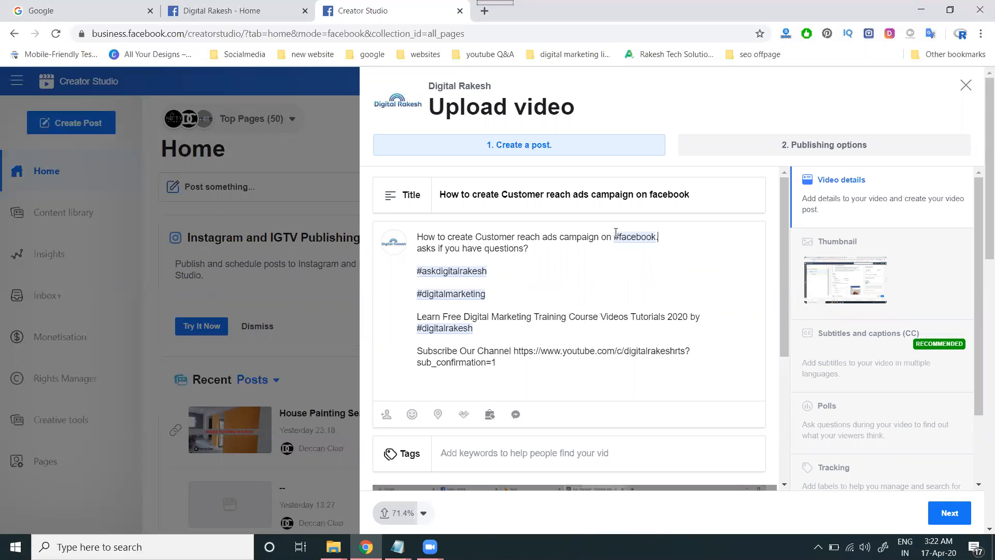
key(Return)
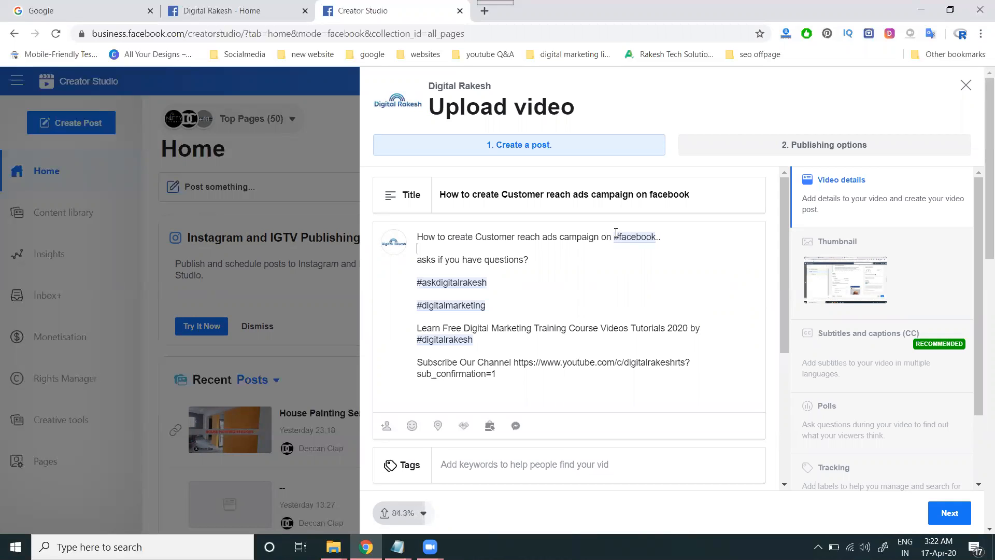
key(Return)
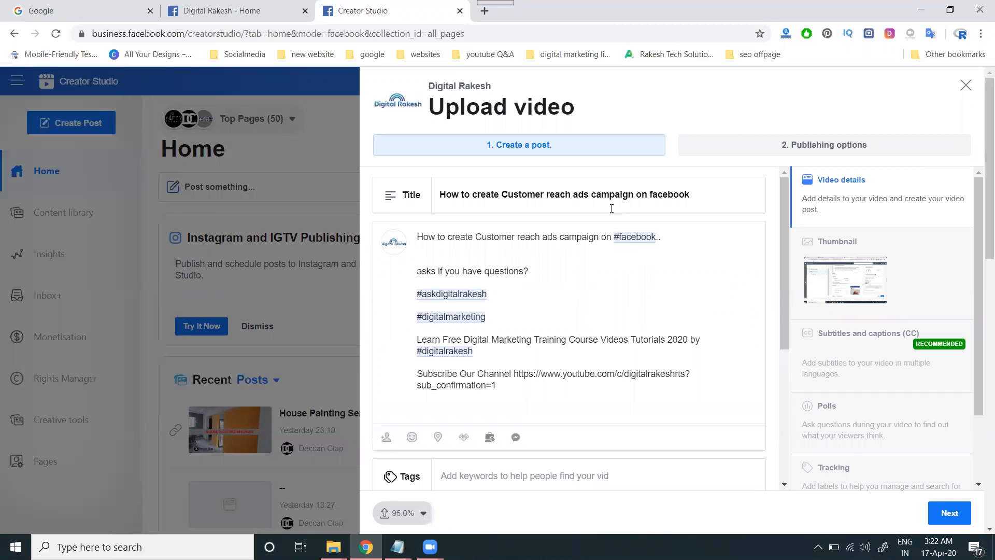
- Add the tags "How to create Customer reach ads campaign on facebook", "facebook" and "facebook tutorials" to the video
triple_click(611, 197)
scroll(570, 223, down, 5)
click(557, 236)
key(ctrl+v)
key(Return)
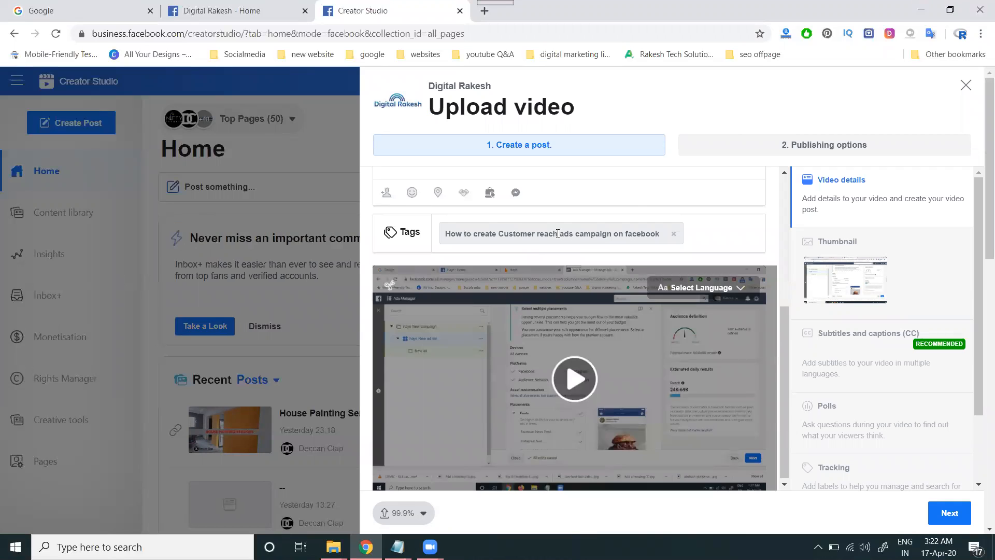
text(facebook)
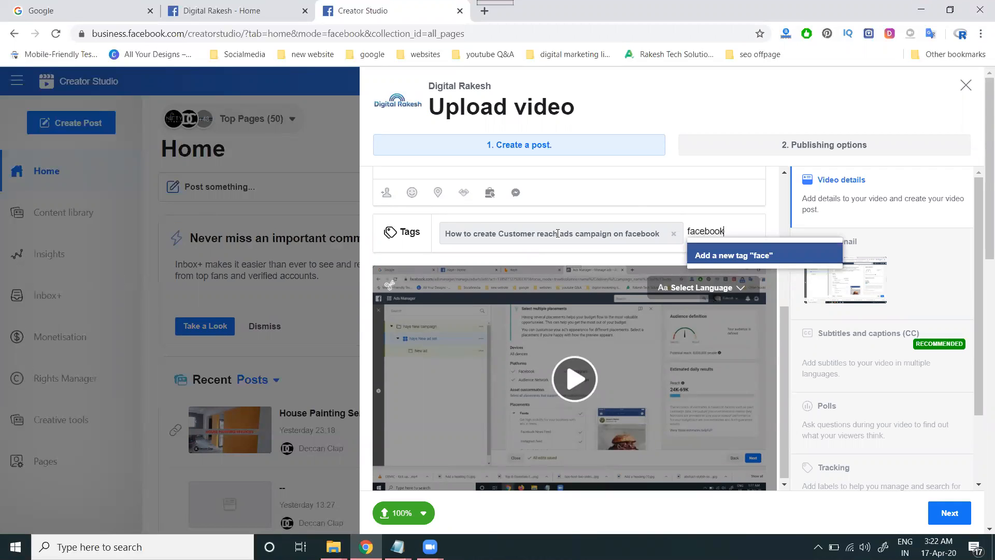
key(Return)
text(facebo)
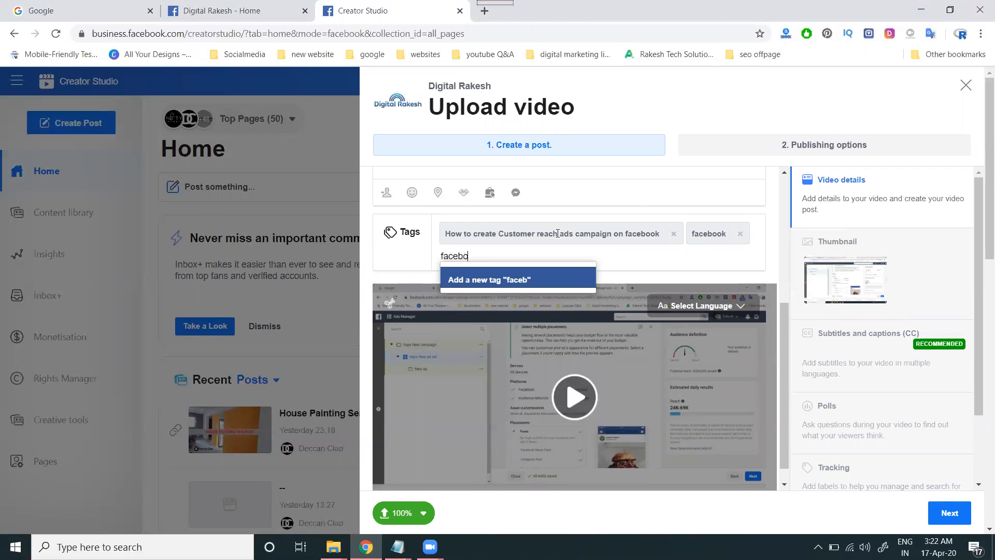
text(ok tutoria)
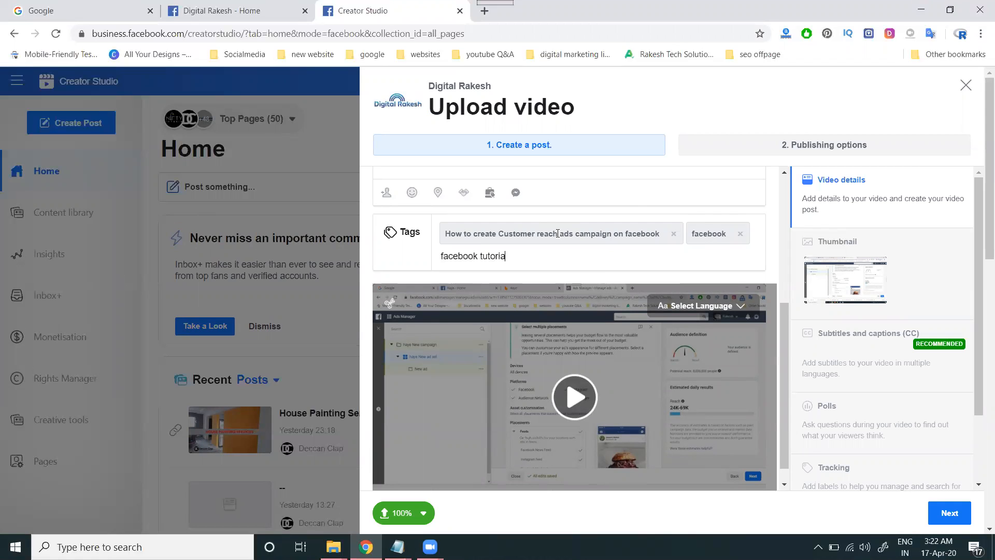
text(ls)
key(Return)
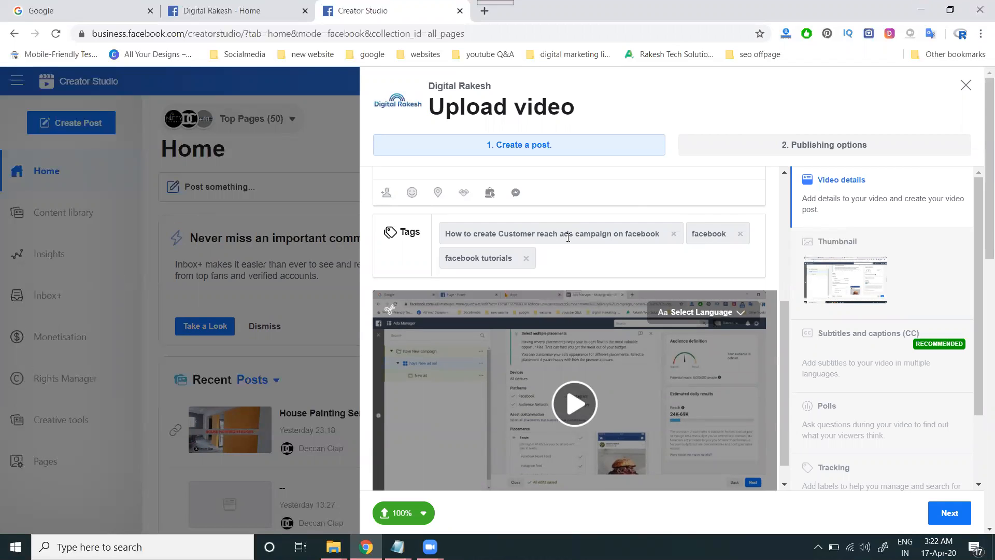
- Set the "How to create Customer reach ads campaign on facebook" image from "new thumb 2020 april" as custom thumbnail and return to the video details
click(844, 240)
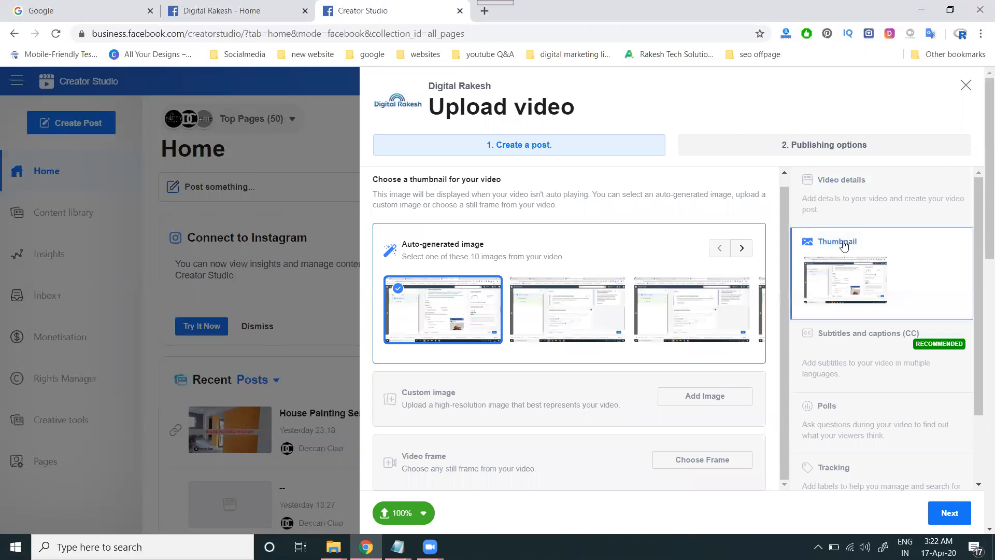
click(714, 396)
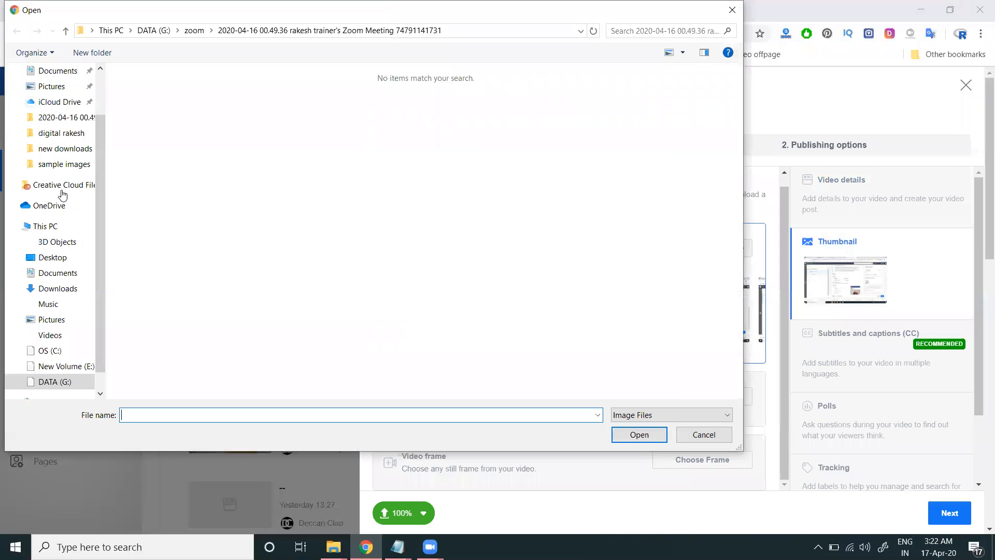
click(51, 366)
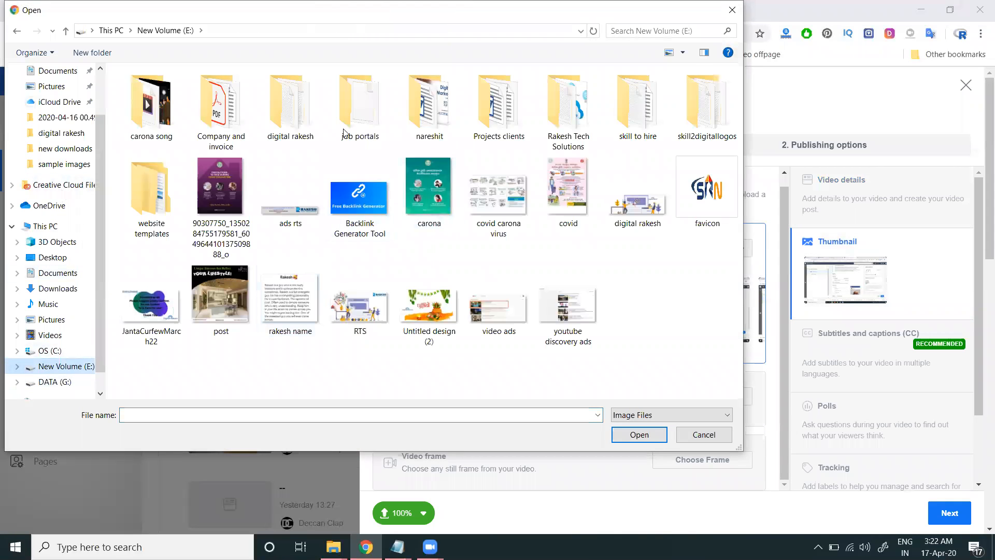
double_click(315, 127)
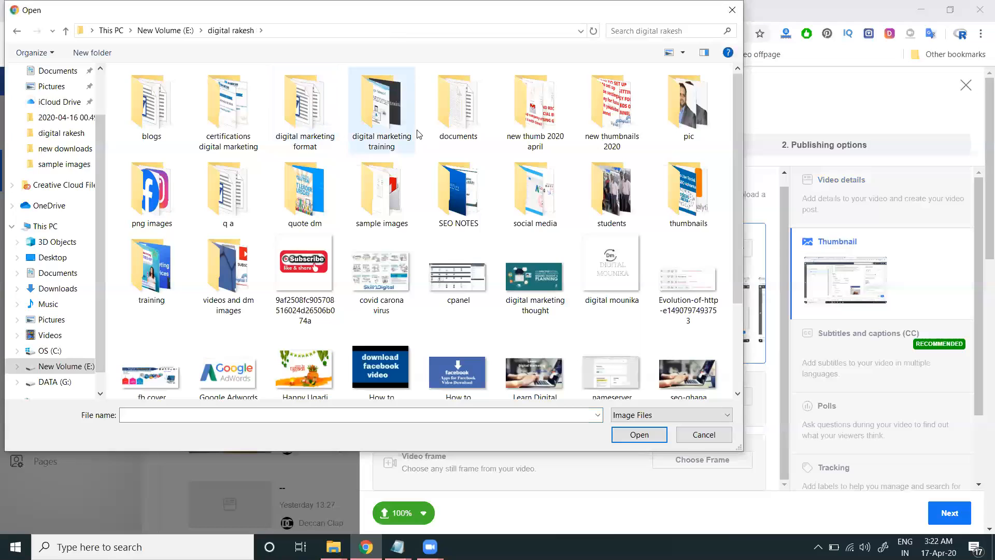
double_click(536, 130)
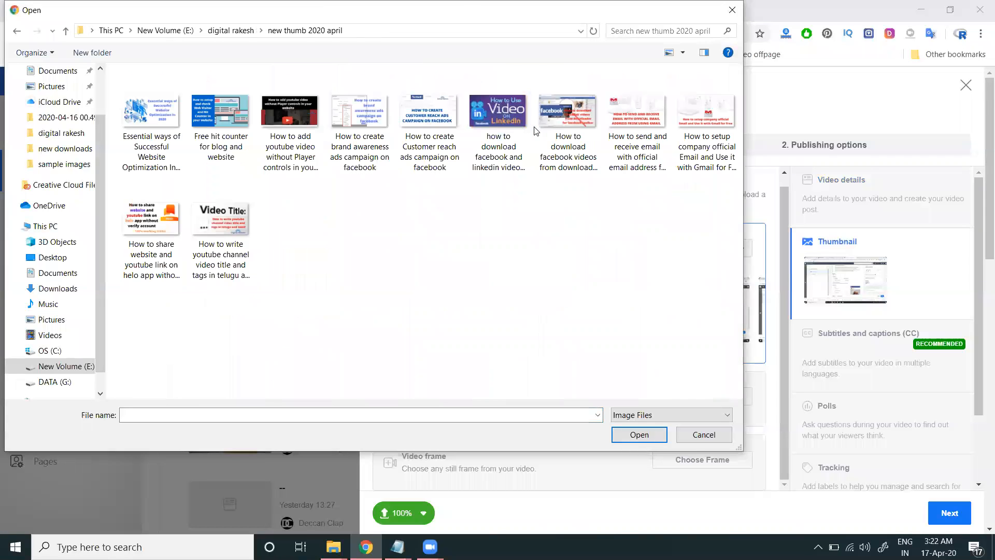
double_click(419, 165)
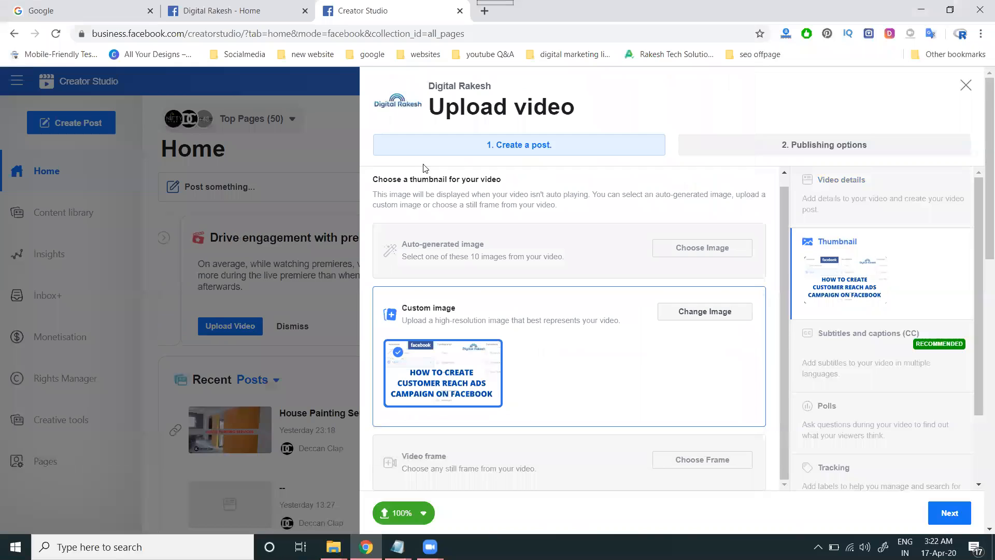
click(827, 188)
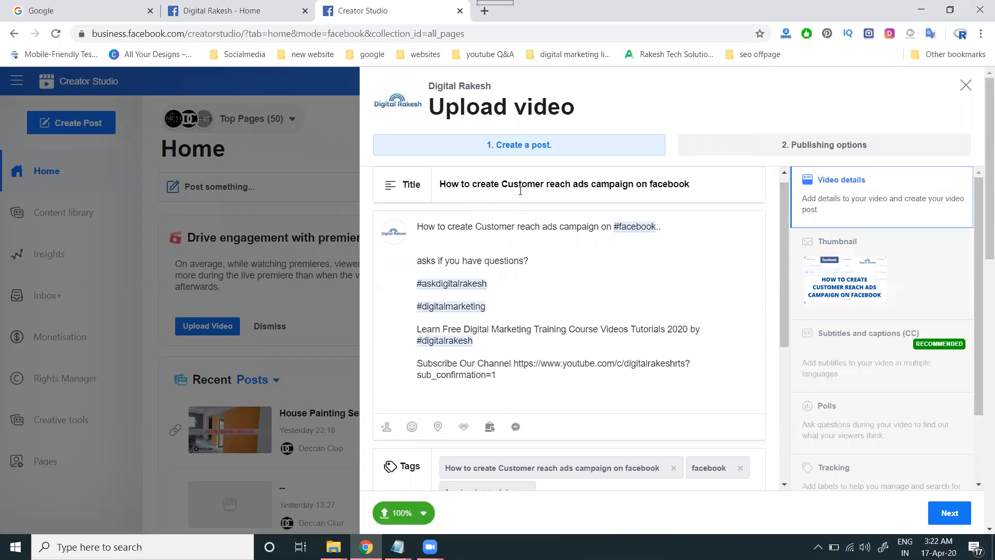
- Start auto-generating captions for the video in its subtitles and captions settings
click(834, 255)
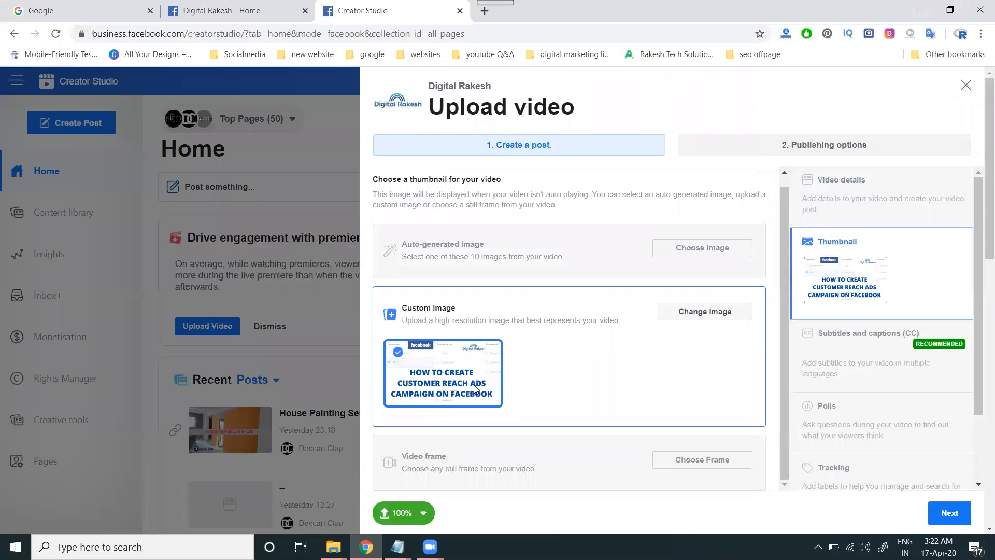
click(842, 332)
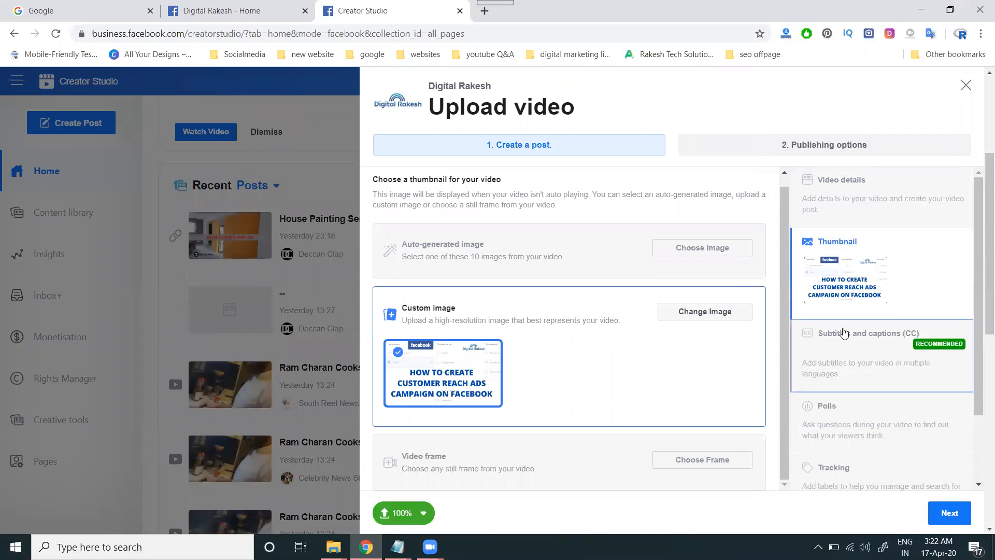
click(578, 258)
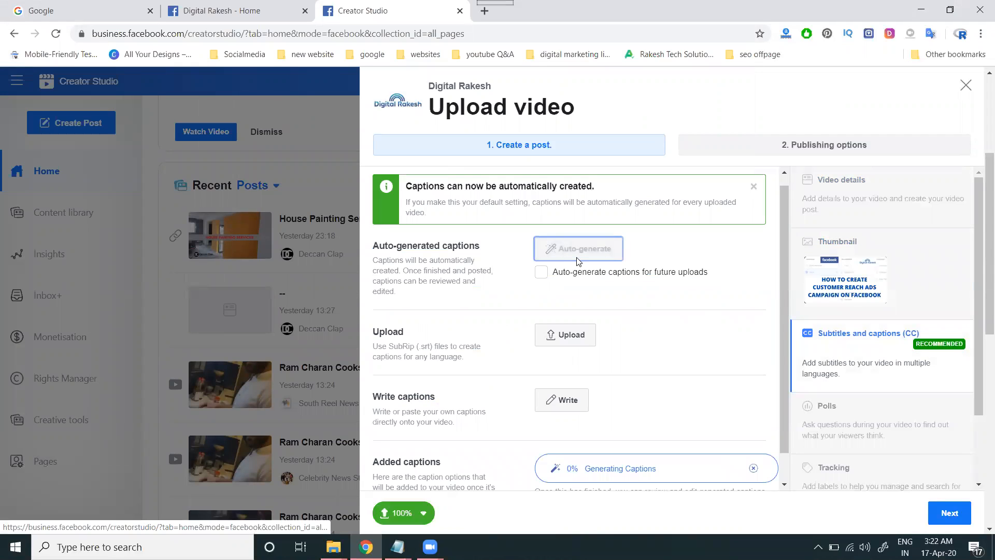
- Add the custom tracking labels "education", "facebook tutorials" and "digital rakesh" to the video
scroll(847, 317, down, 2)
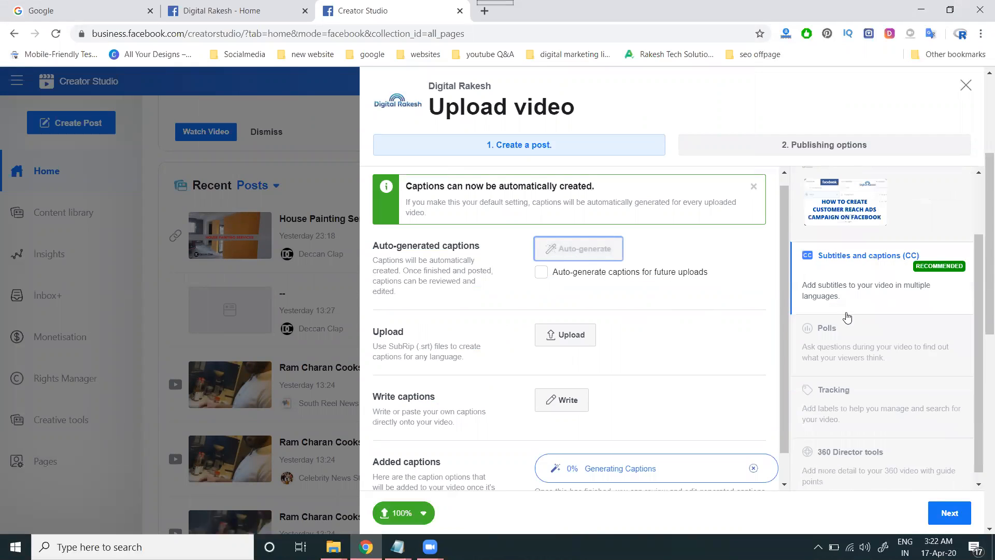
click(825, 322)
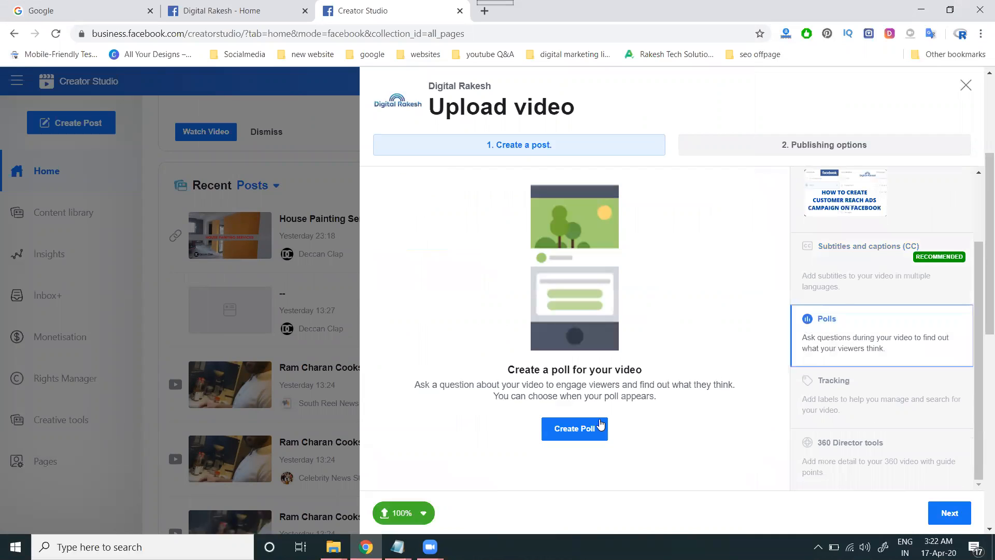
click(829, 397)
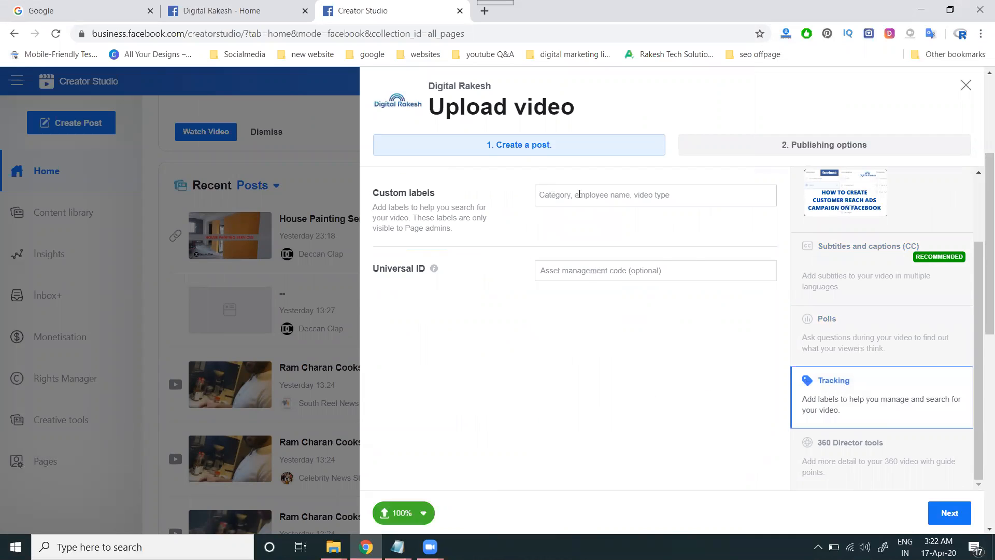
click(579, 194)
text(eduv)
key(BackSpace)
text(c)
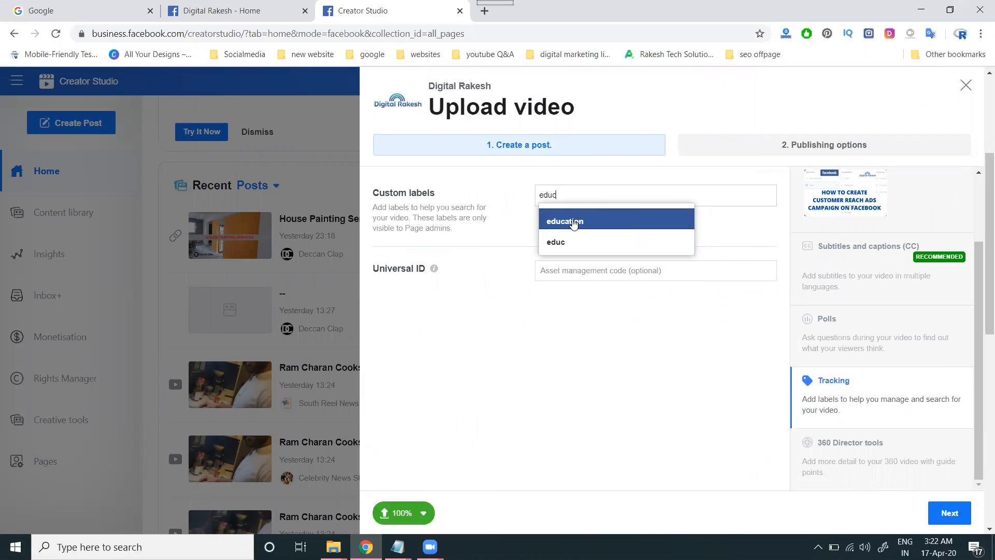
click(574, 222)
text(facebook)
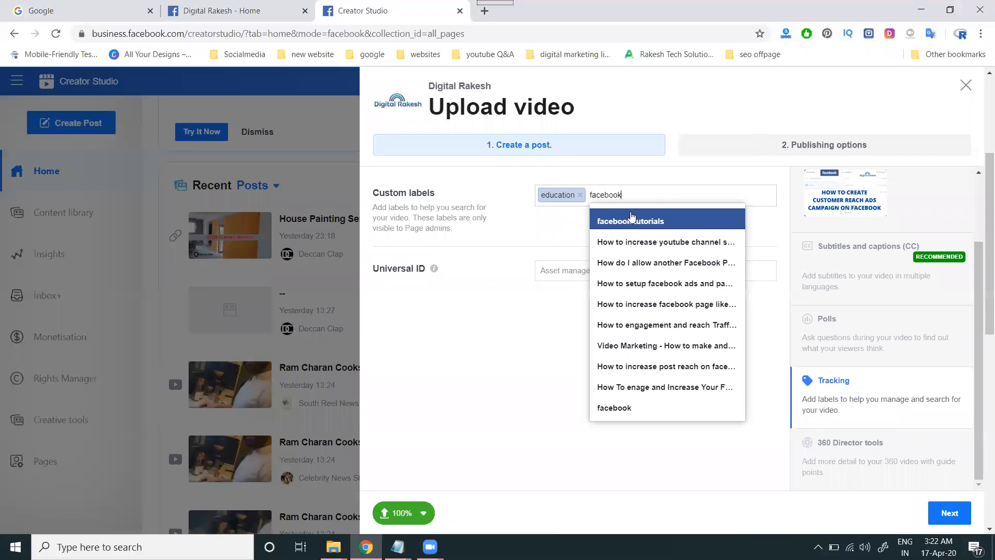
click(631, 223)
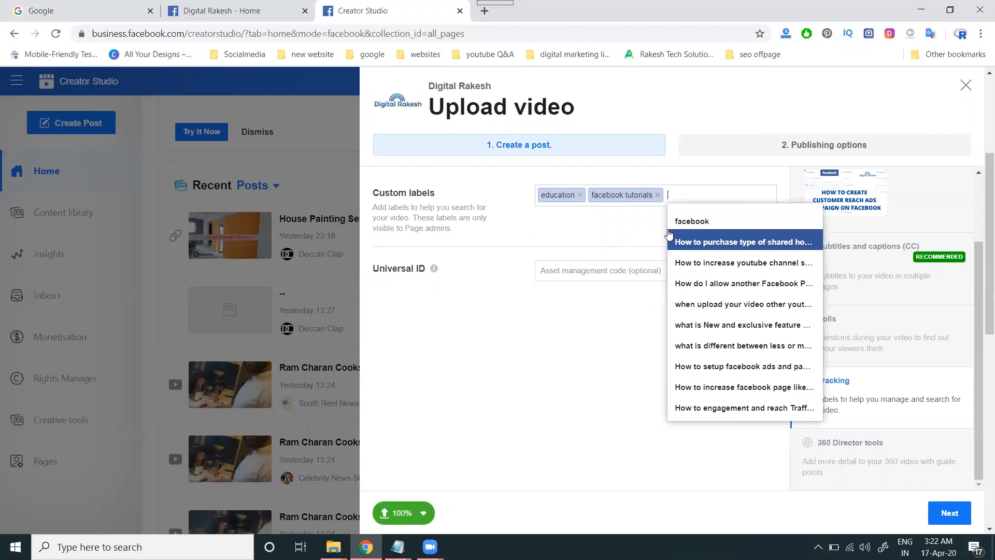
text(digi)
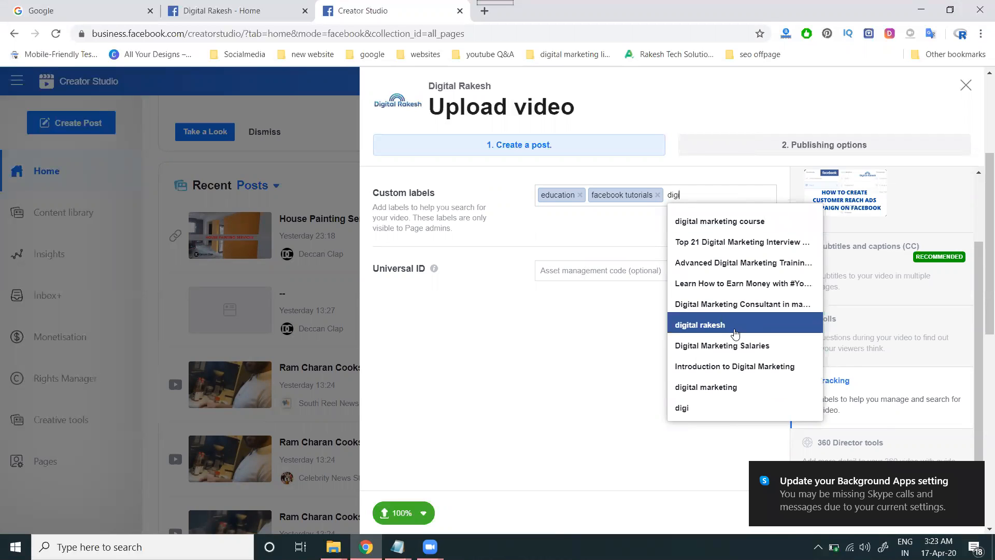
click(735, 331)
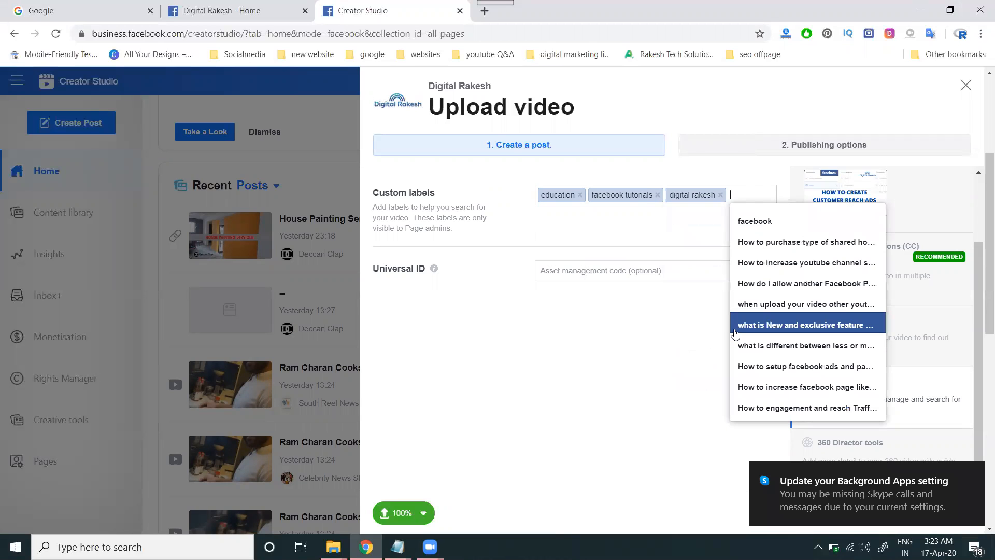
click(568, 348)
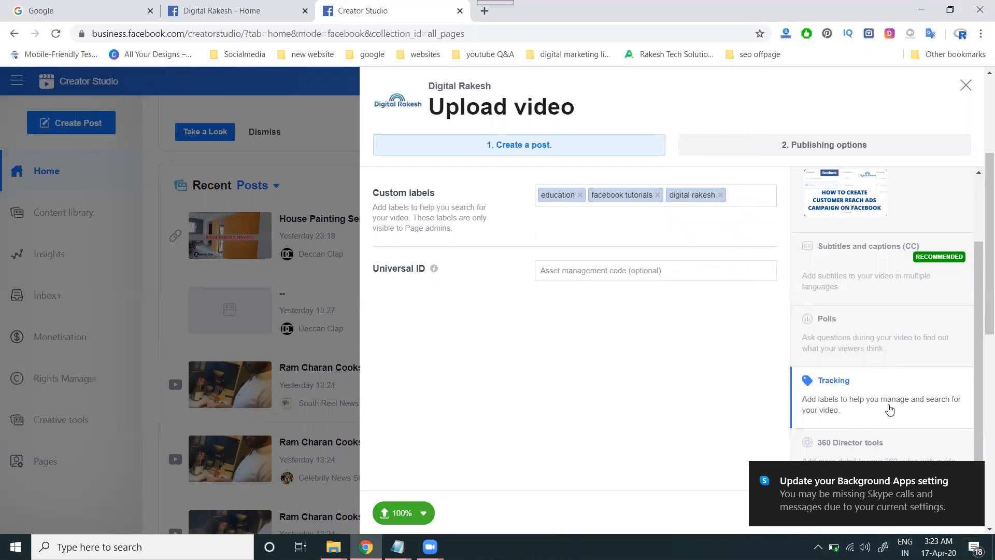
- Proceed to the publishing options, review them and publish the video immediately as a regular video post
scroll(839, 450, down, 3)
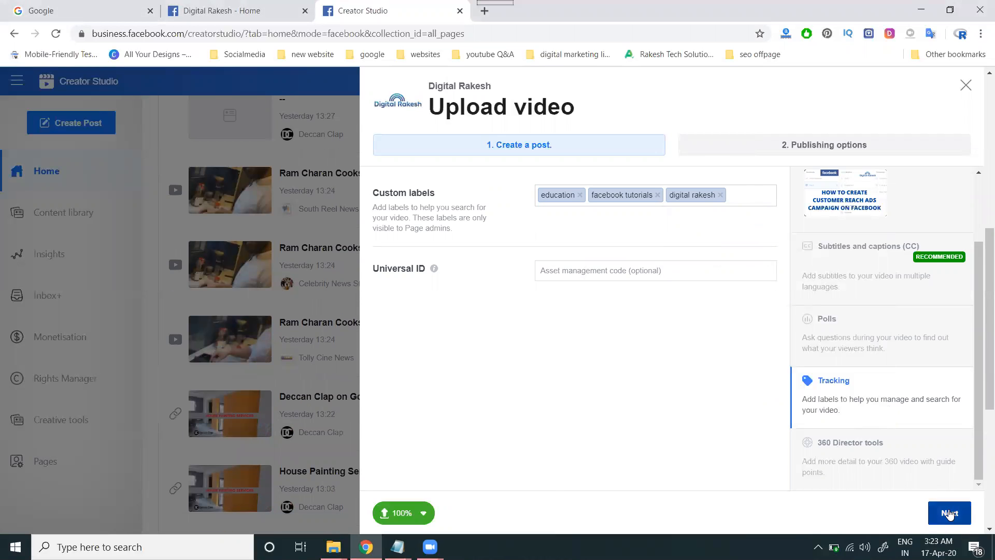
click(943, 512)
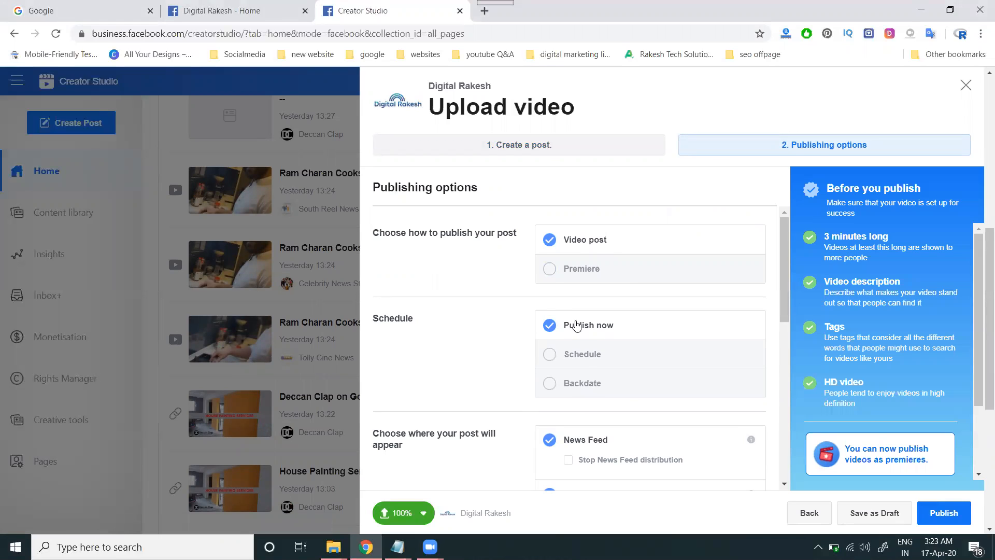
scroll(576, 326, down, 3)
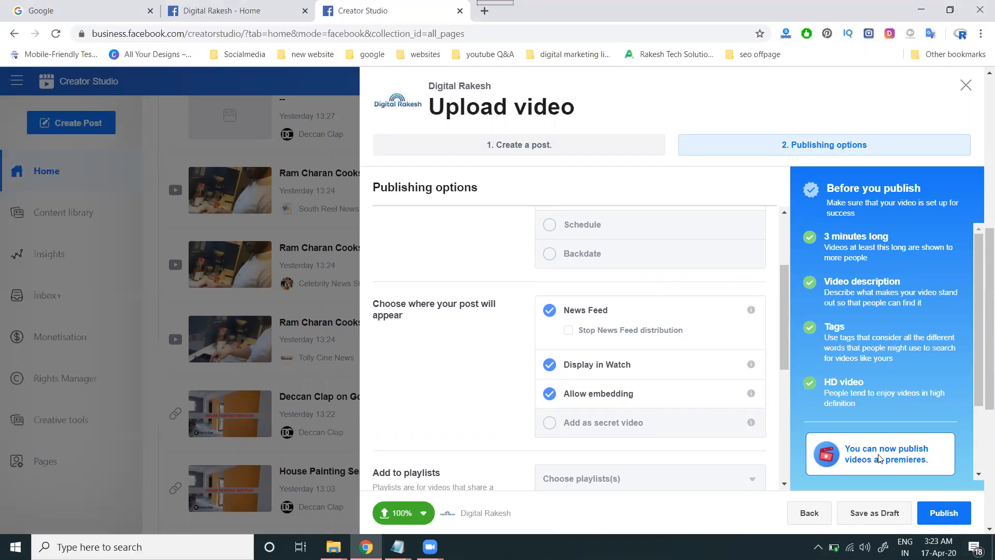
scroll(648, 368, up, 3)
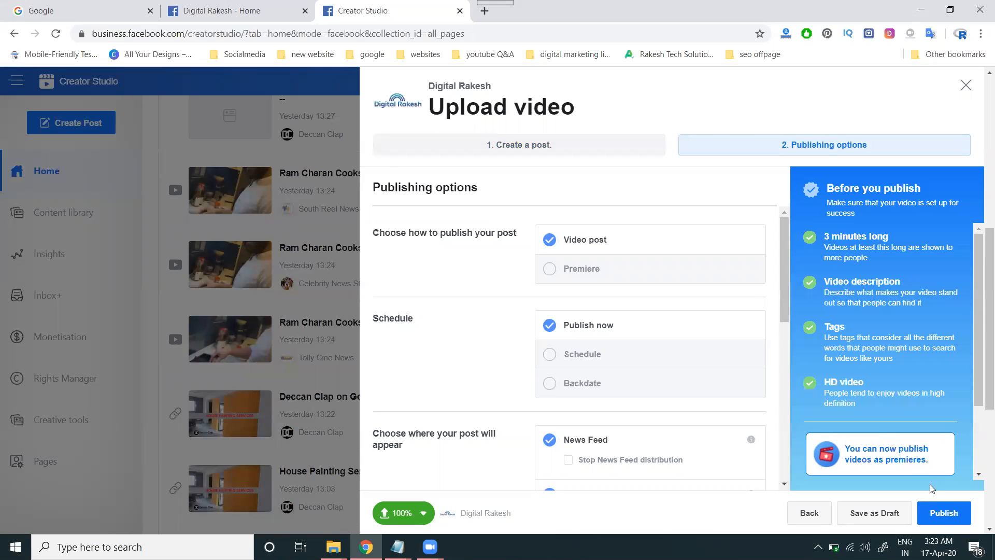
click(944, 514)
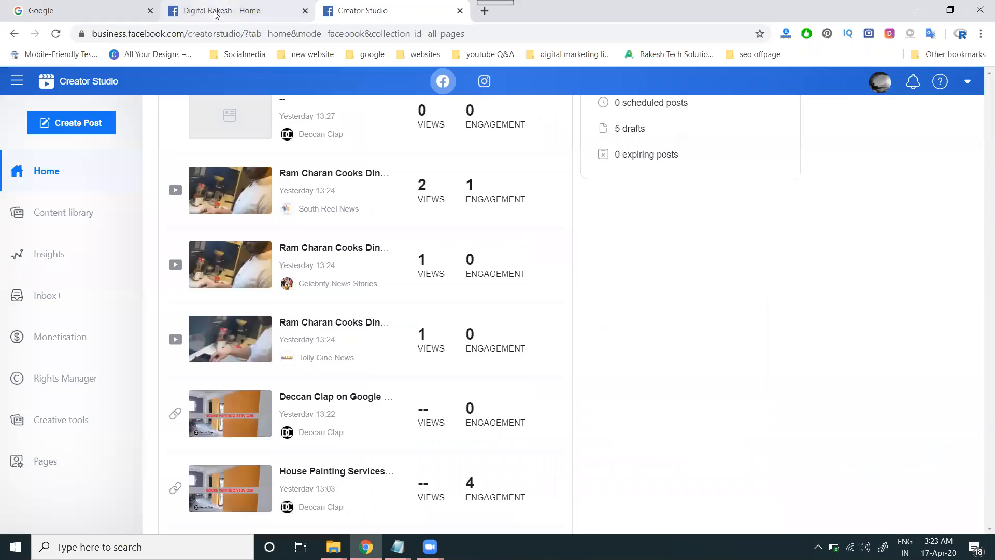
- Switch to the Digital Rakesh Facebook page and reload it
click(215, 13)
click(56, 34)
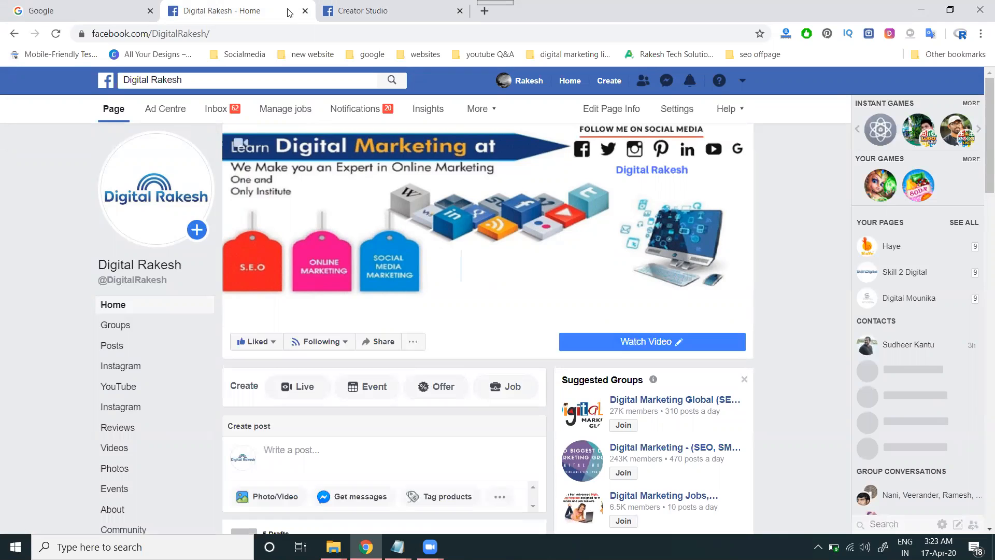
click(413, 7)
scroll(383, 238, up, 10)
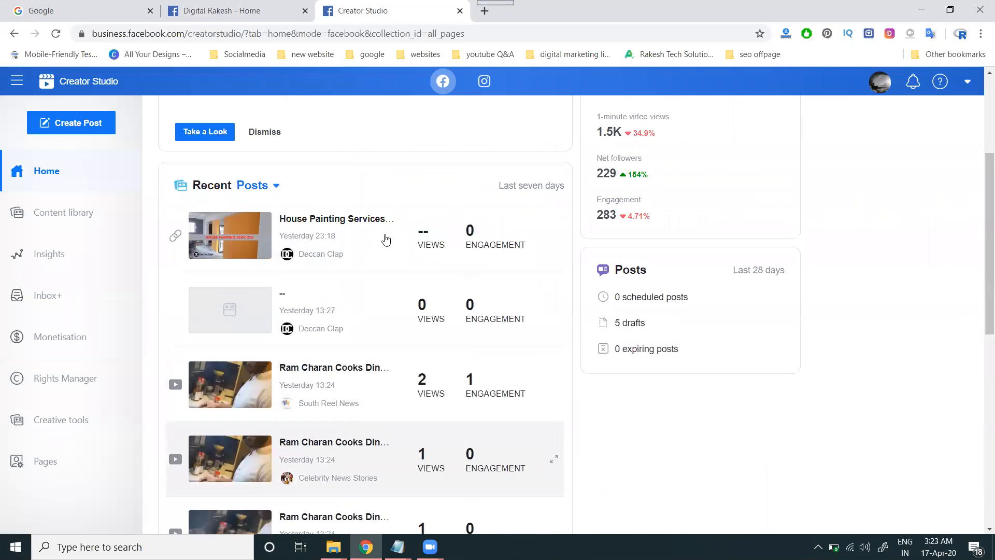
click(555, 238)
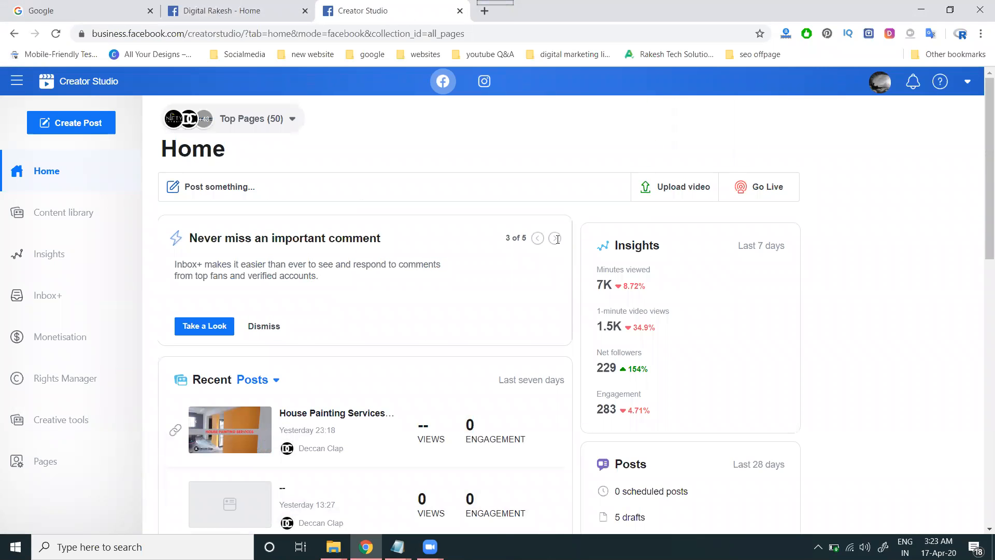
click(556, 239)
click(556, 239)
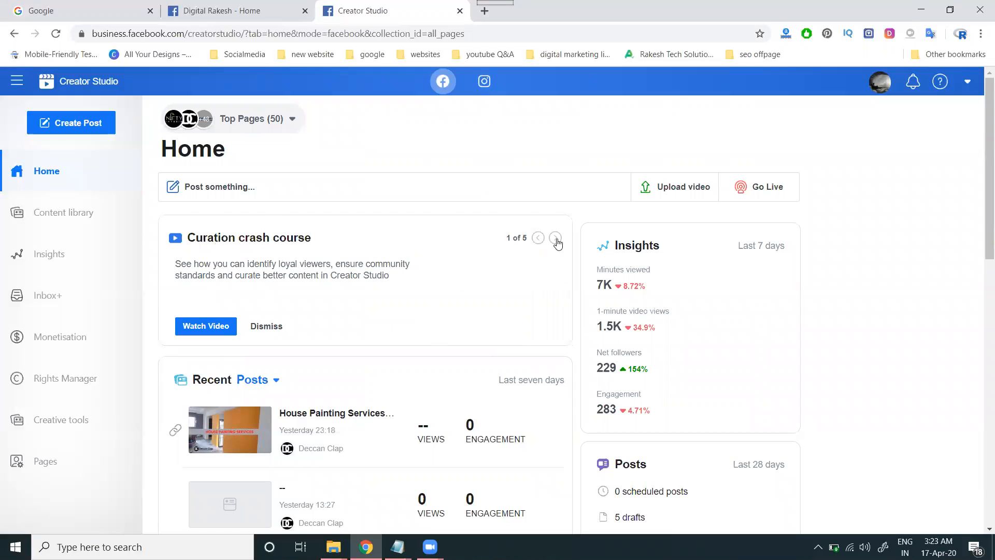
click(538, 239)
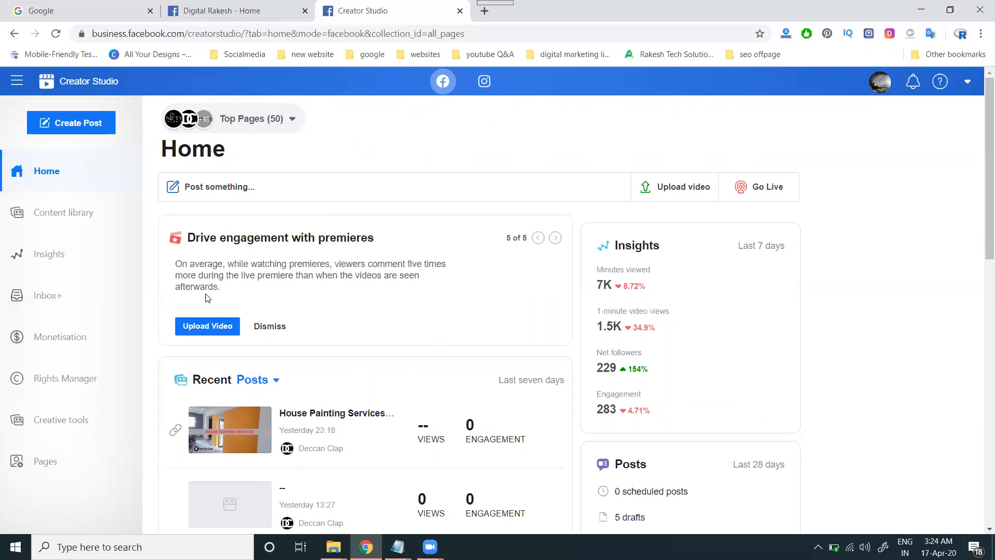
- Examine the new video post and its processing progress on the Digital Rakesh page
click(208, 8)
scroll(350, 190, down, 10)
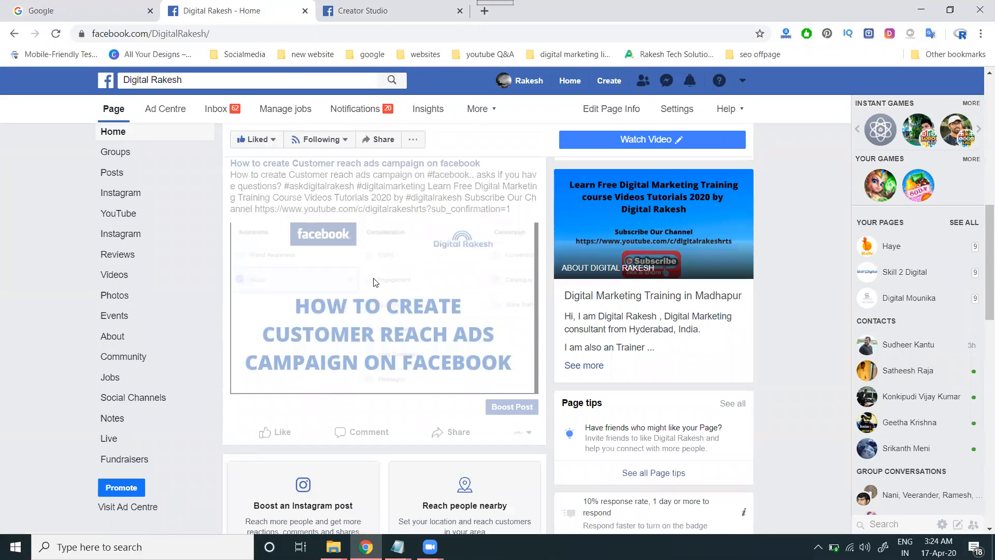
scroll(377, 287, up, 1)
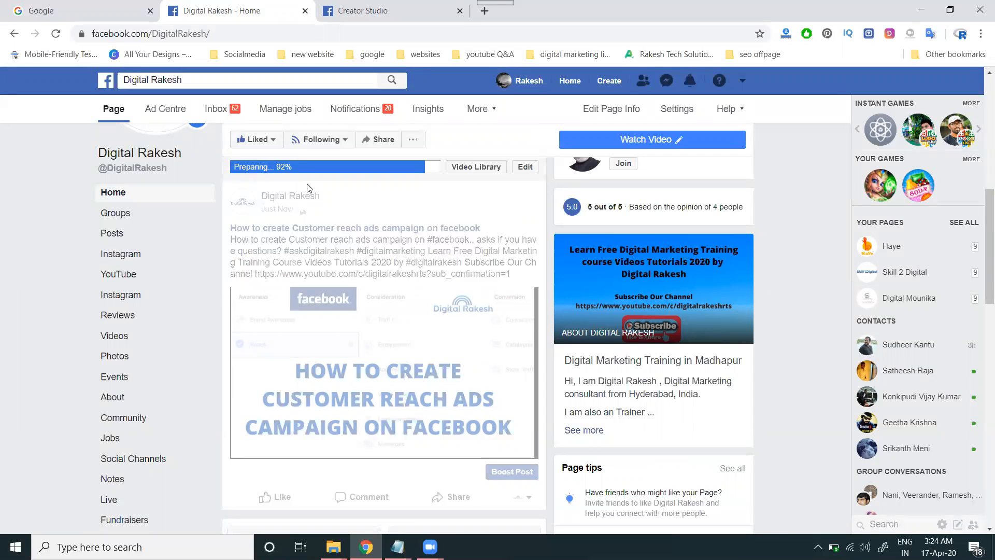
click(370, 14)
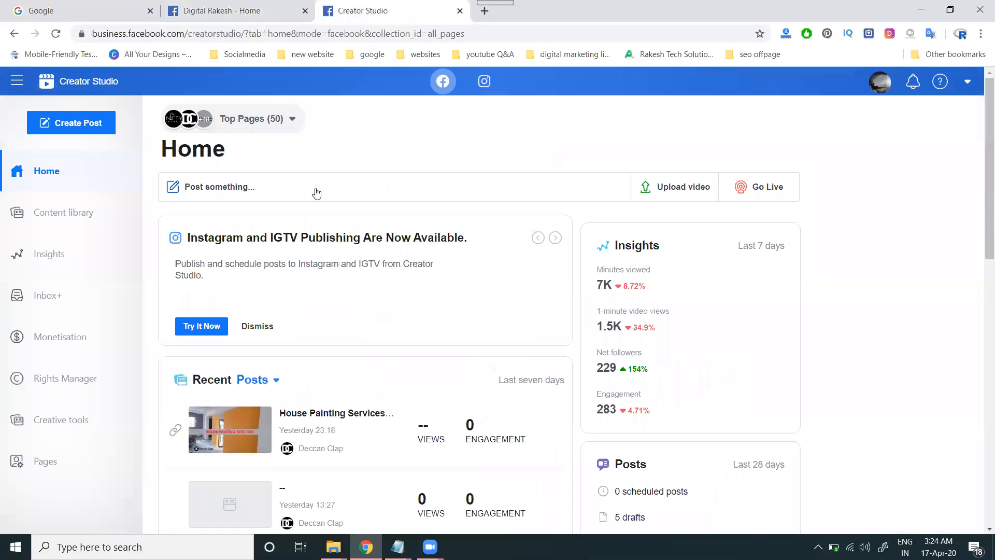
click(538, 239)
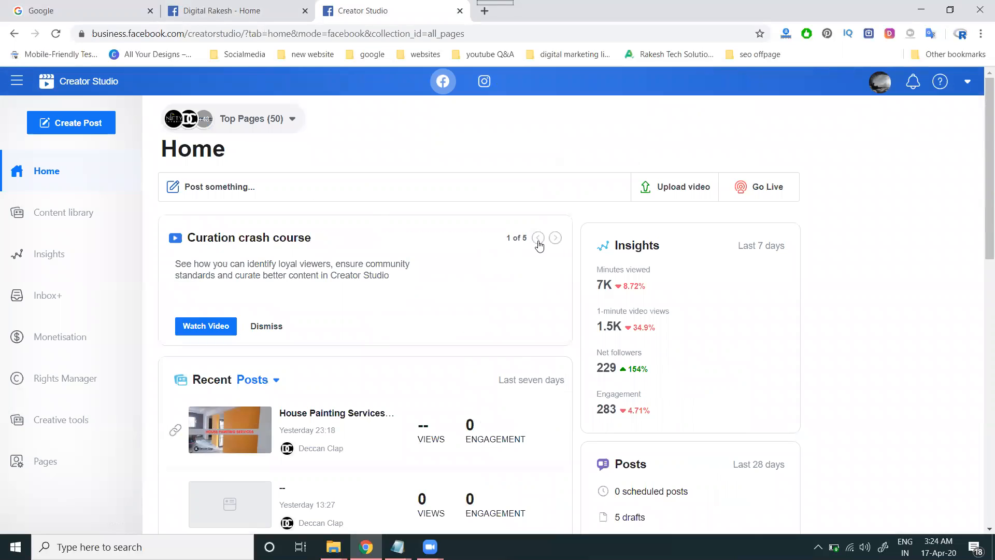
click(538, 239)
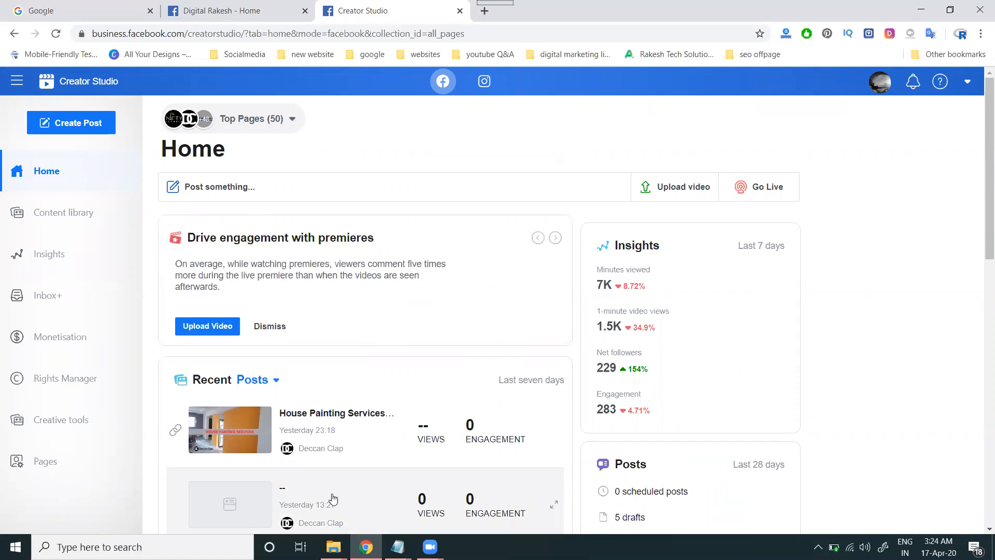
- Return to the Digital Rakesh page, expand the published post's full description and check the video playback
mouse_move(365, 547)
click(233, 11)
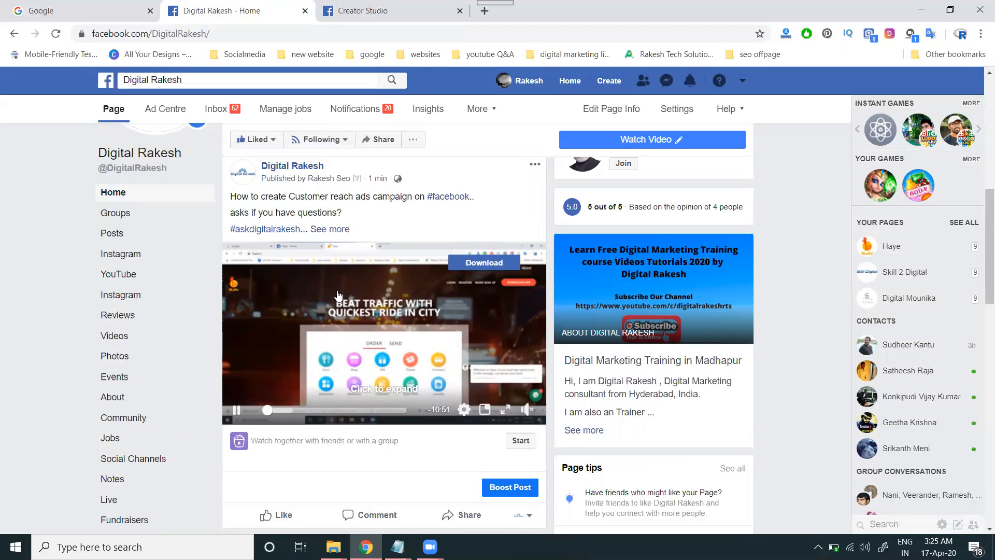
click(344, 230)
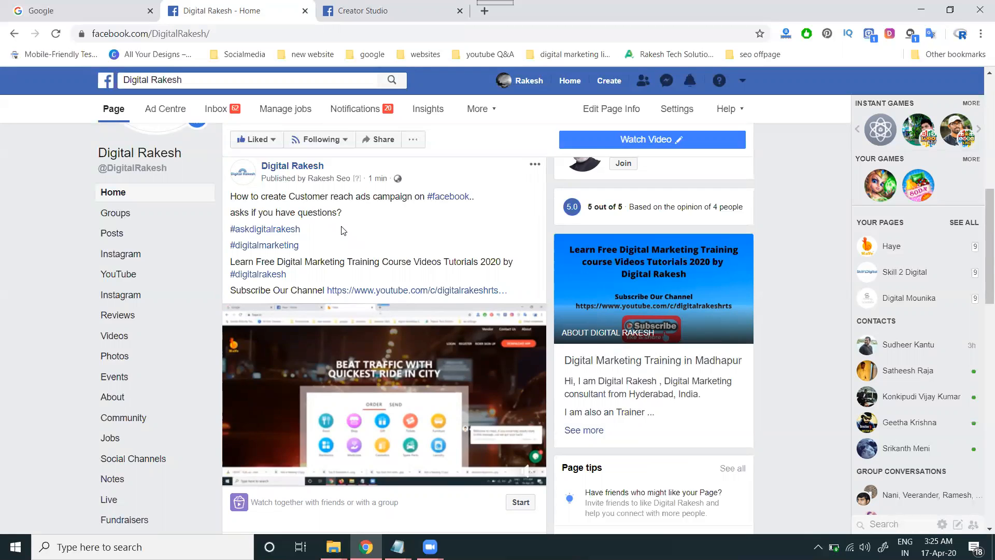
scroll(342, 230, down, 1)
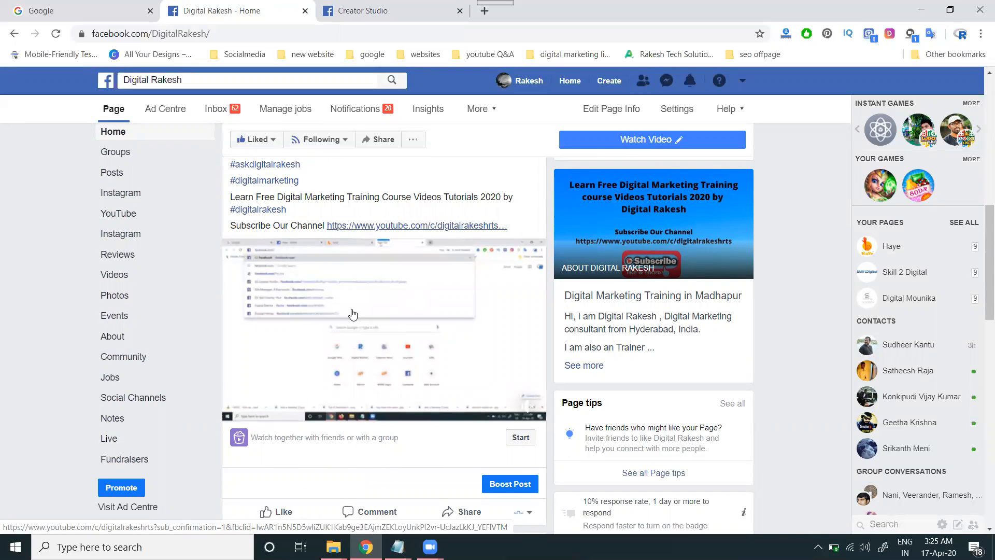
mouse_move(342, 317)
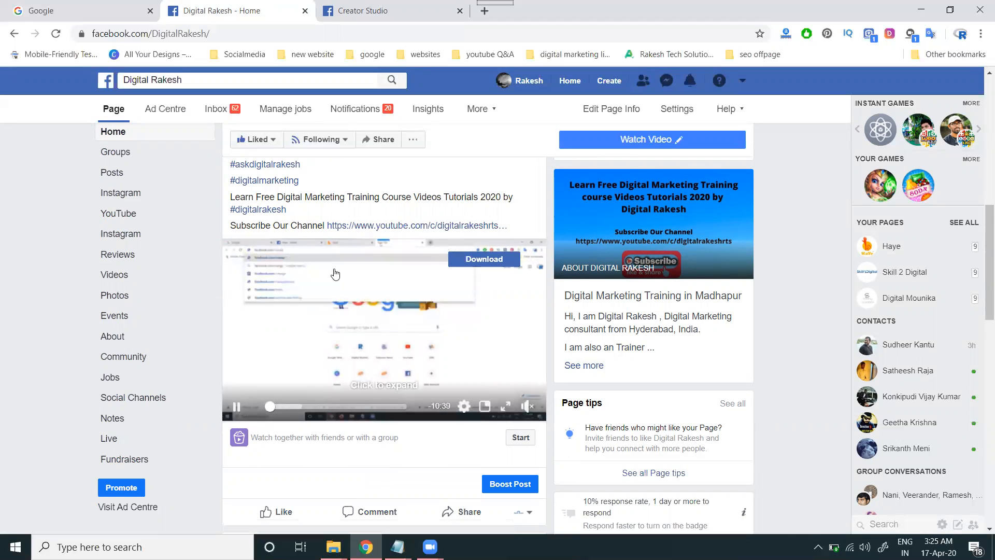